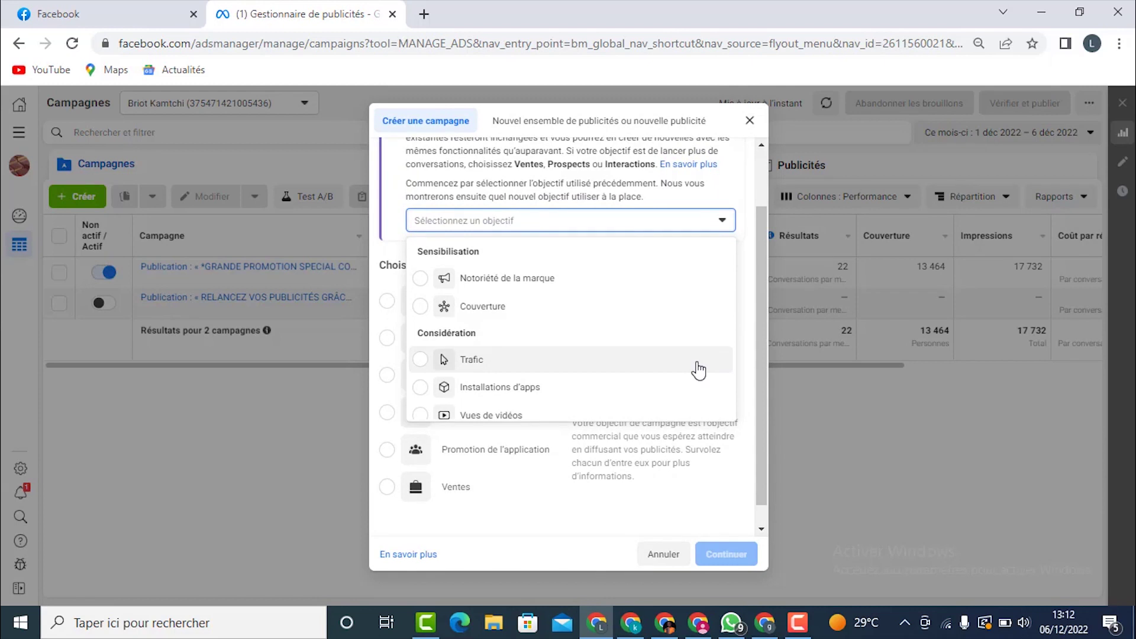
# Step: Create a campaign with the Ventes objective and the Campagne de shopping Advantage+ configuration, dismissing the incoming WhatsApp call
pyautogui.click(443, 487)
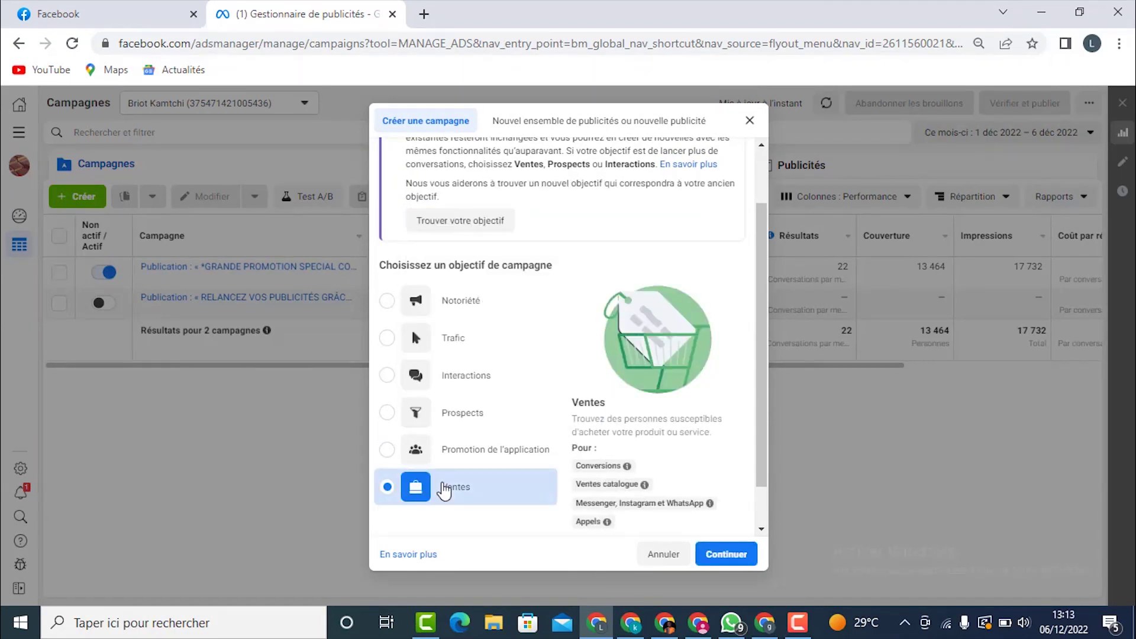
pyautogui.scroll(-1, 768, 501)
pyautogui.click(726, 555)
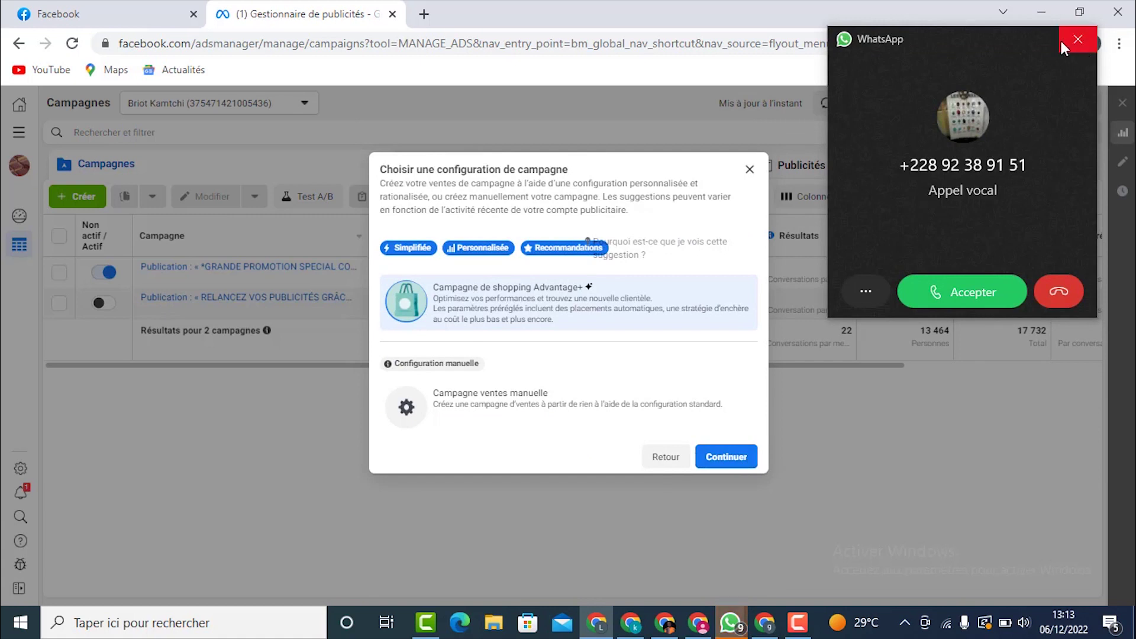
pyautogui.click(1077, 40)
pyautogui.click(725, 456)
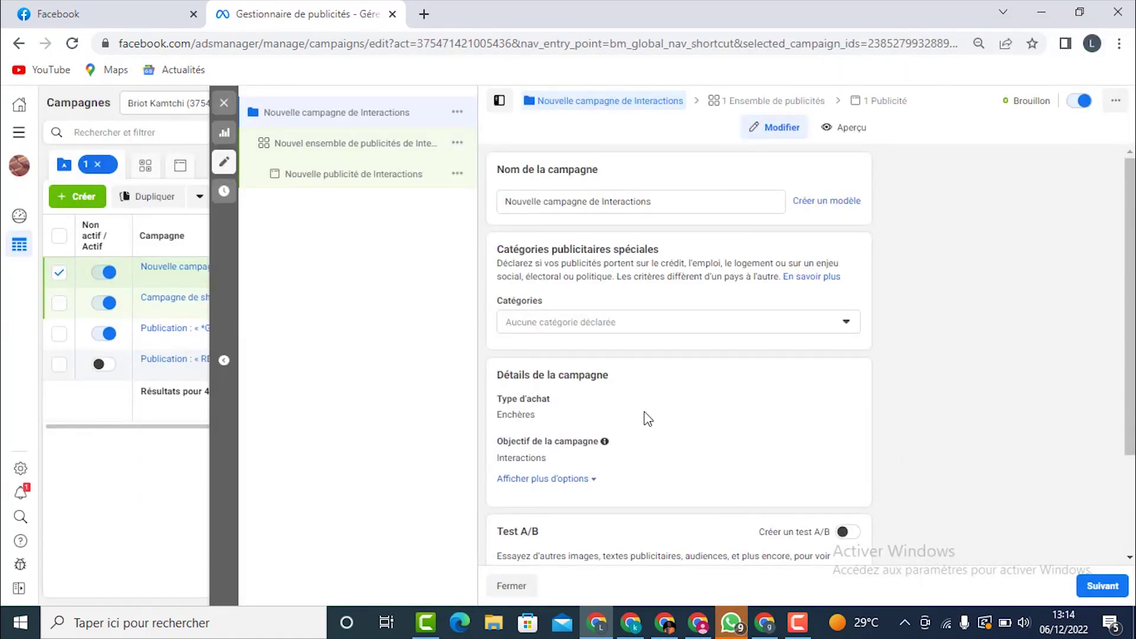
# Step: Rename the new Interactions campaign as CAMPAGNE1
pyautogui.click(664, 200)
pyautogui.hotkey('ctrl', 'a')
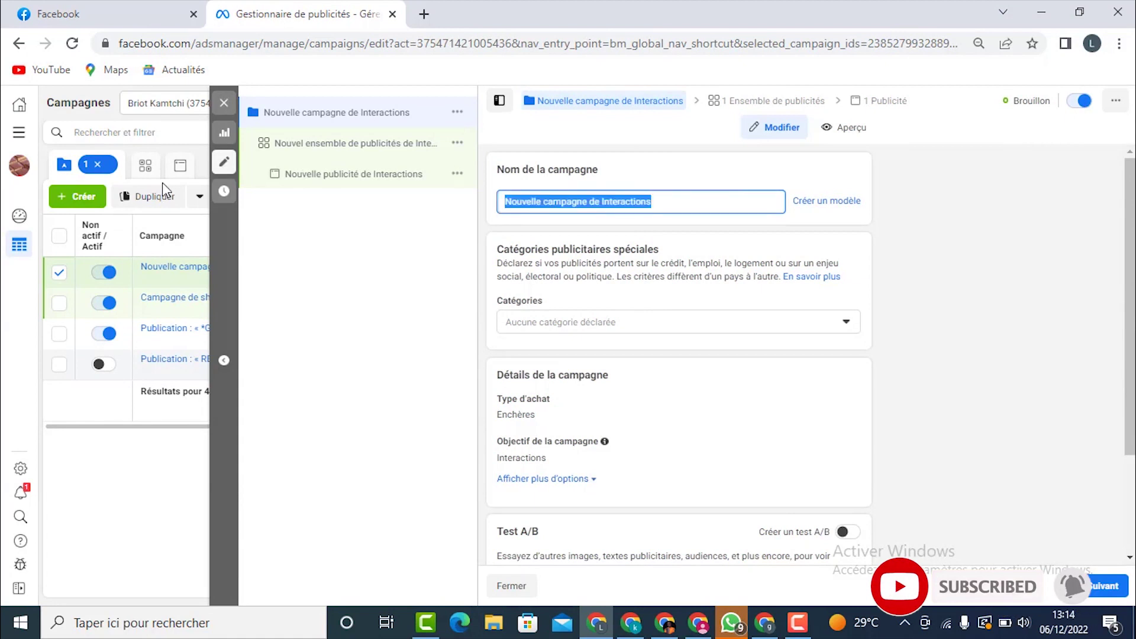
pyautogui.write('CAMPAGNE1')
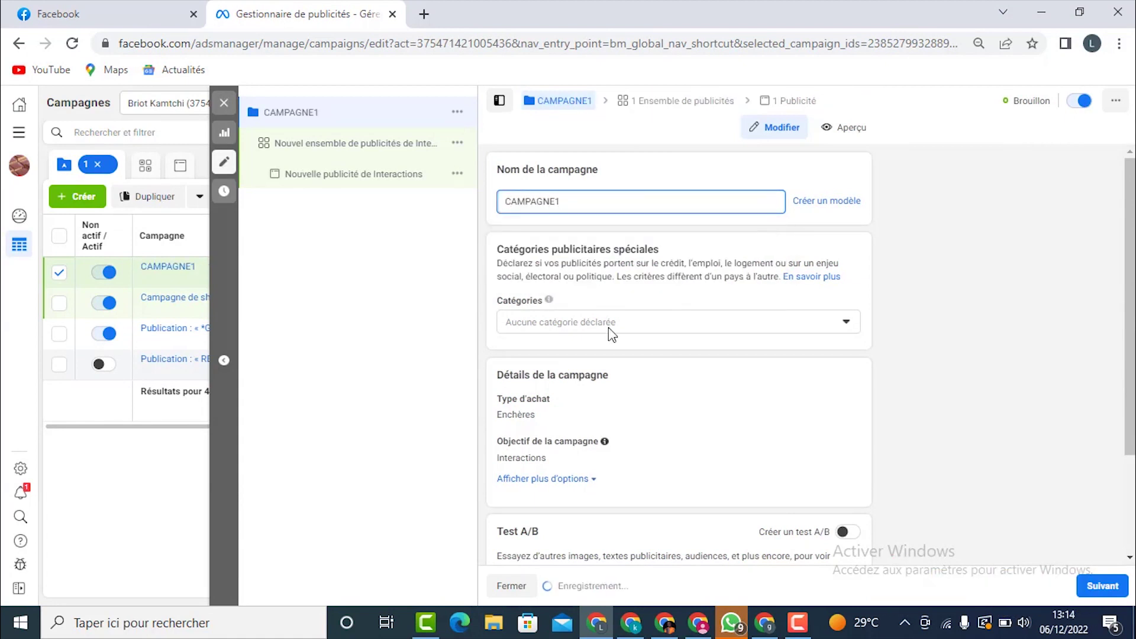
# Step: Declare Logement as the campaign's special ad category
pyautogui.click(608, 327)
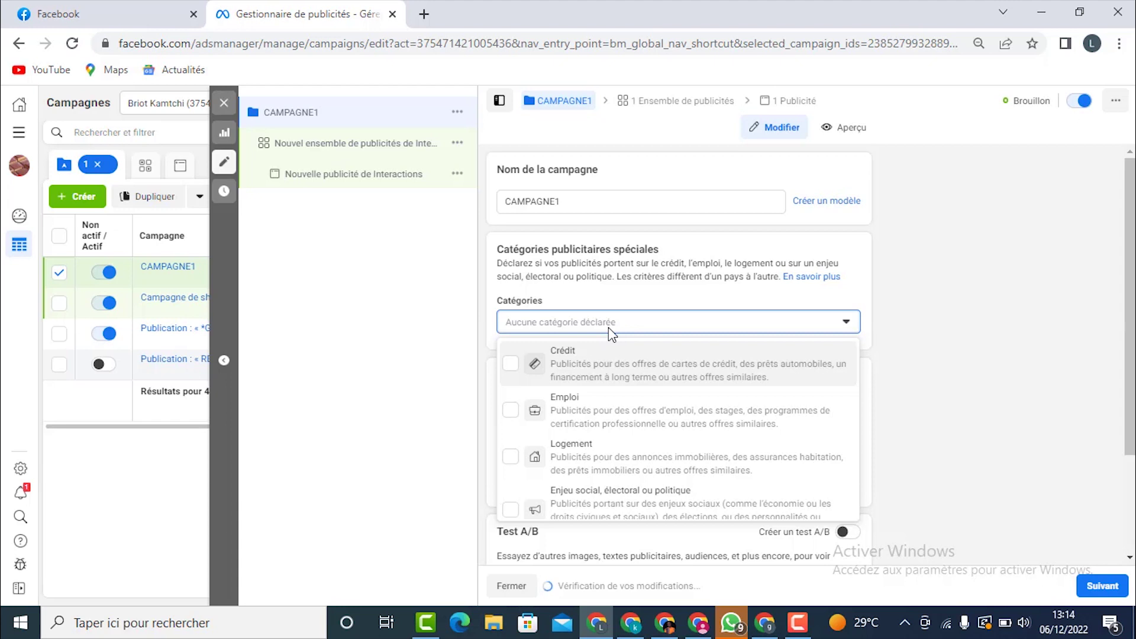
pyautogui.click(557, 451)
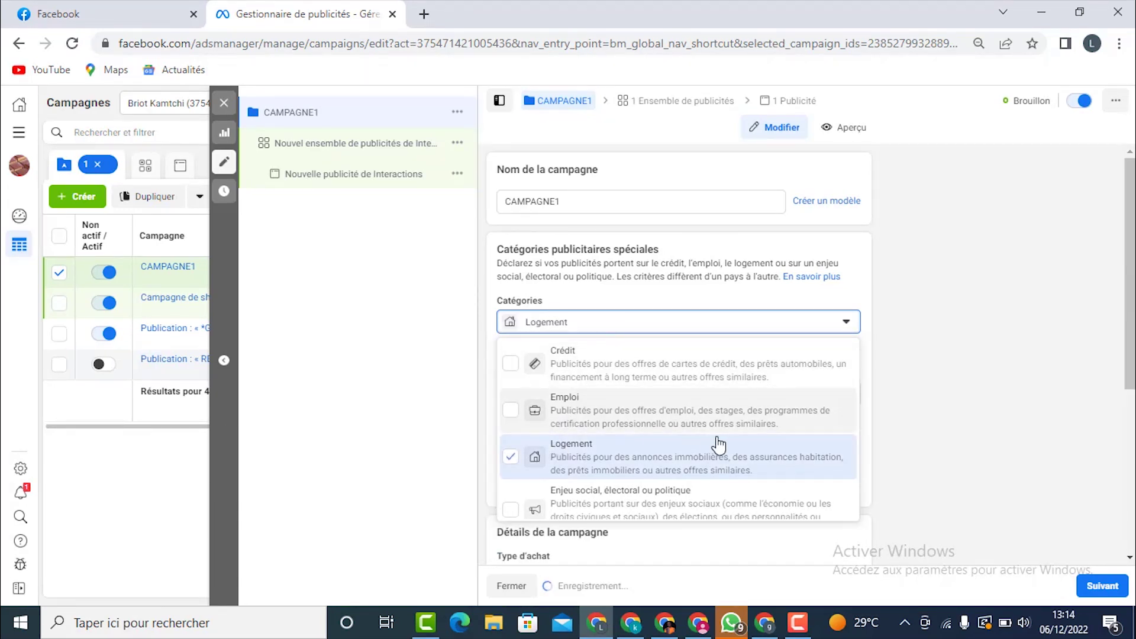
pyautogui.click(900, 426)
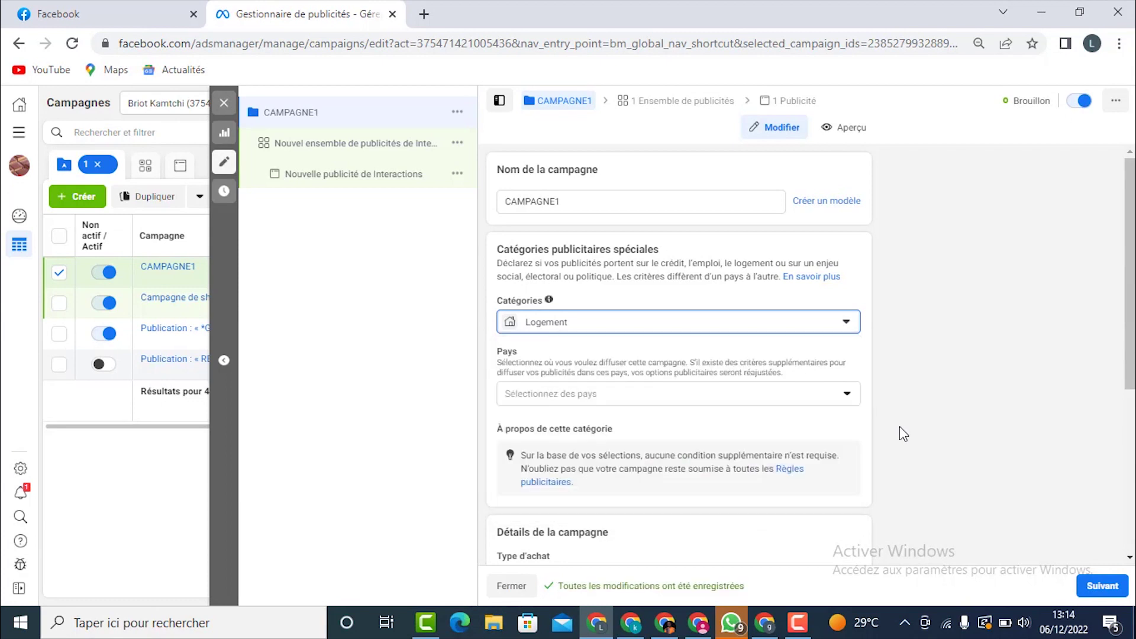
# Step: Add Cameroun to the countries where the special-category campaign is delivered
pyautogui.click(727, 393)
pyautogui.click(727, 395)
pyautogui.scroll(-2, 728, 395)
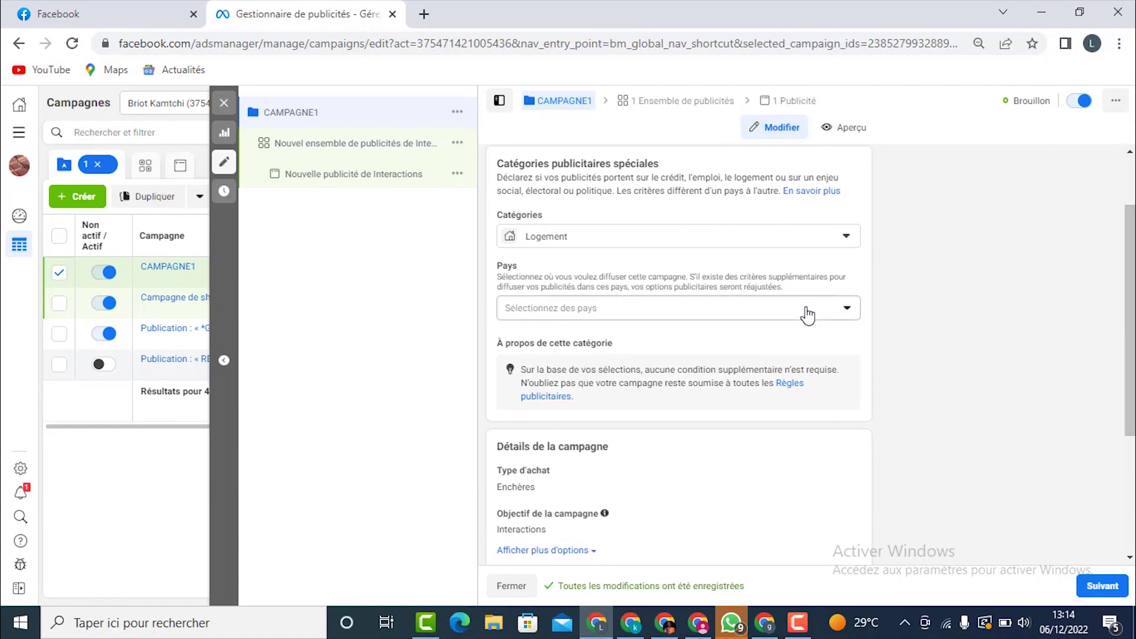
pyautogui.click(759, 318)
pyautogui.click(759, 318)
pyautogui.click(760, 318)
pyautogui.click(760, 318)
pyautogui.click(759, 318)
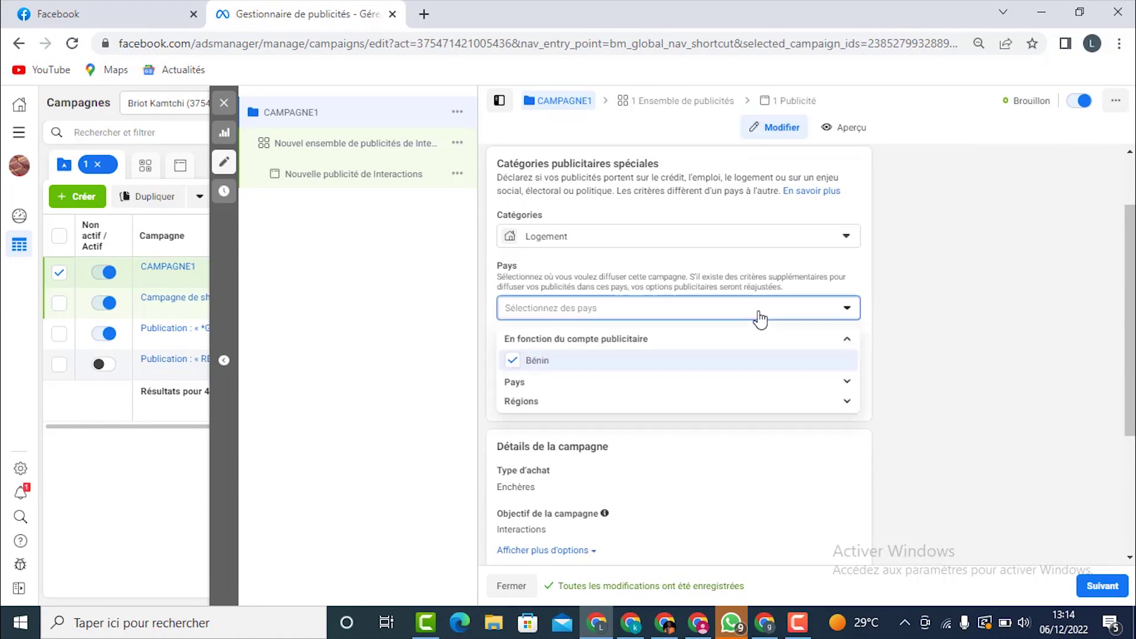
pyautogui.click(520, 390)
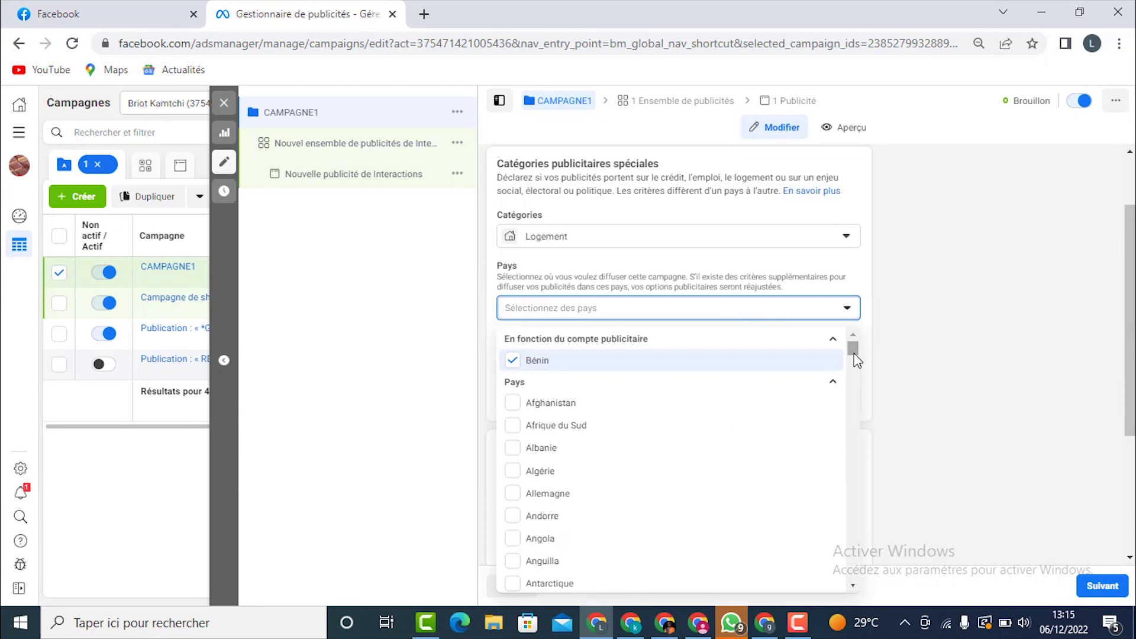
pyautogui.moveTo(854, 353); pyautogui.dragTo(864, 383)
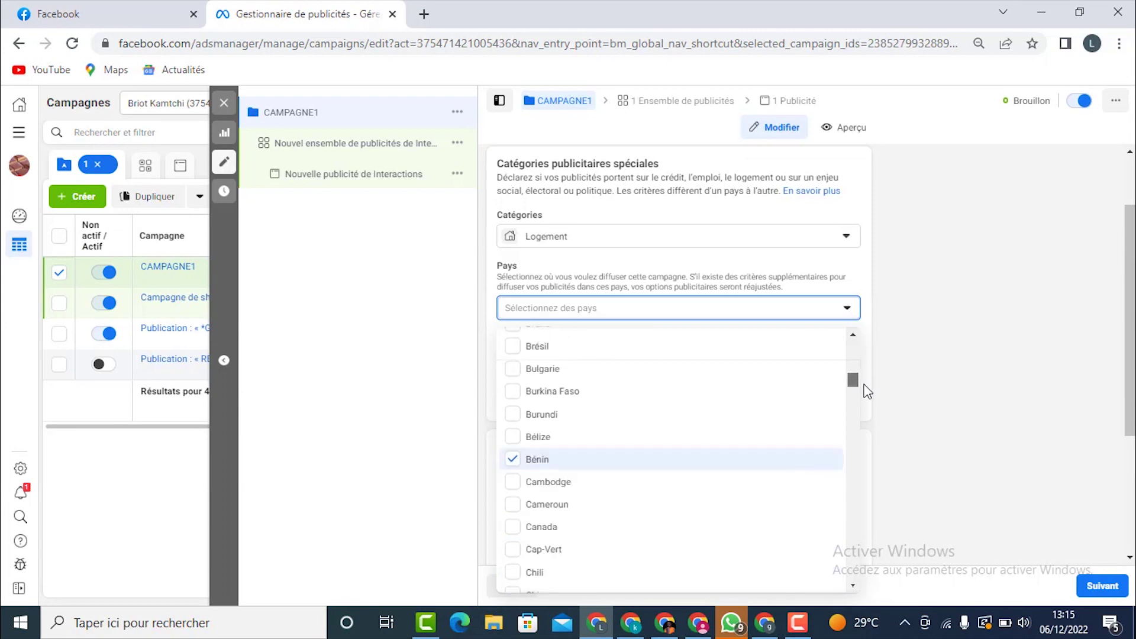
pyautogui.click(558, 508)
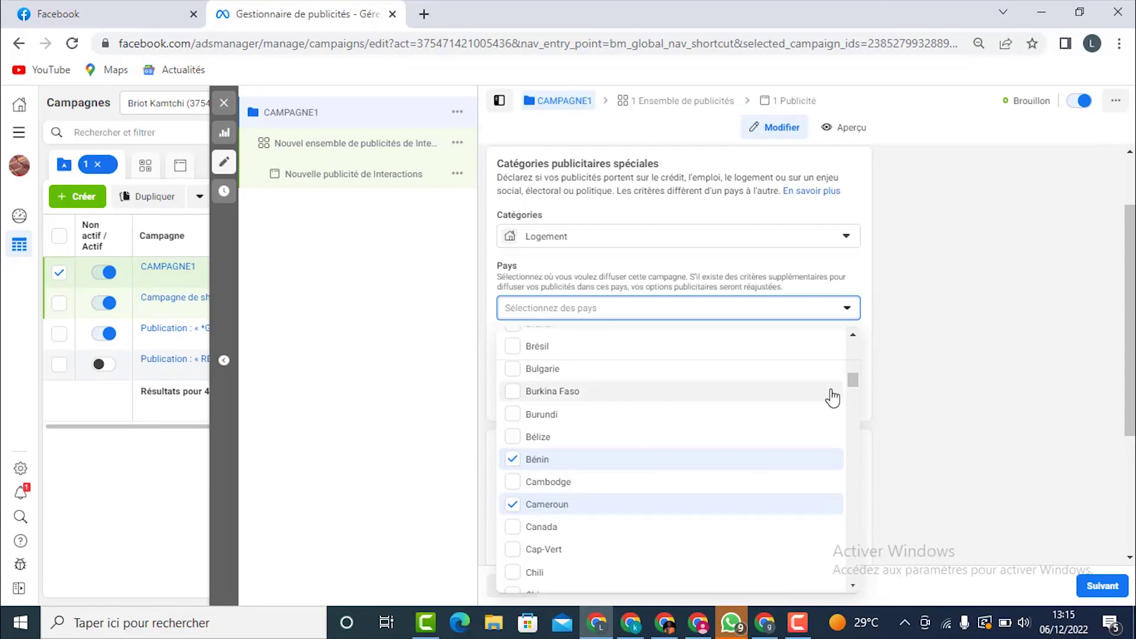
pyautogui.moveTo(854, 379); pyautogui.dragTo(862, 388)
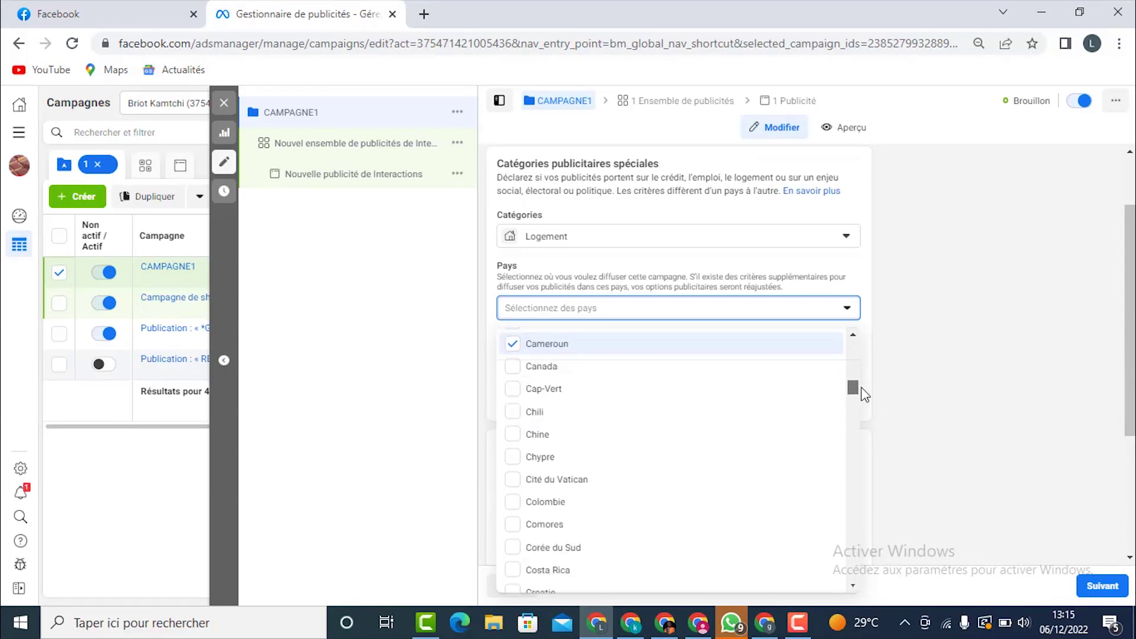
# Step: Add the Espace économique européen region to the campaign's delivery countries
pyautogui.click(539, 276)
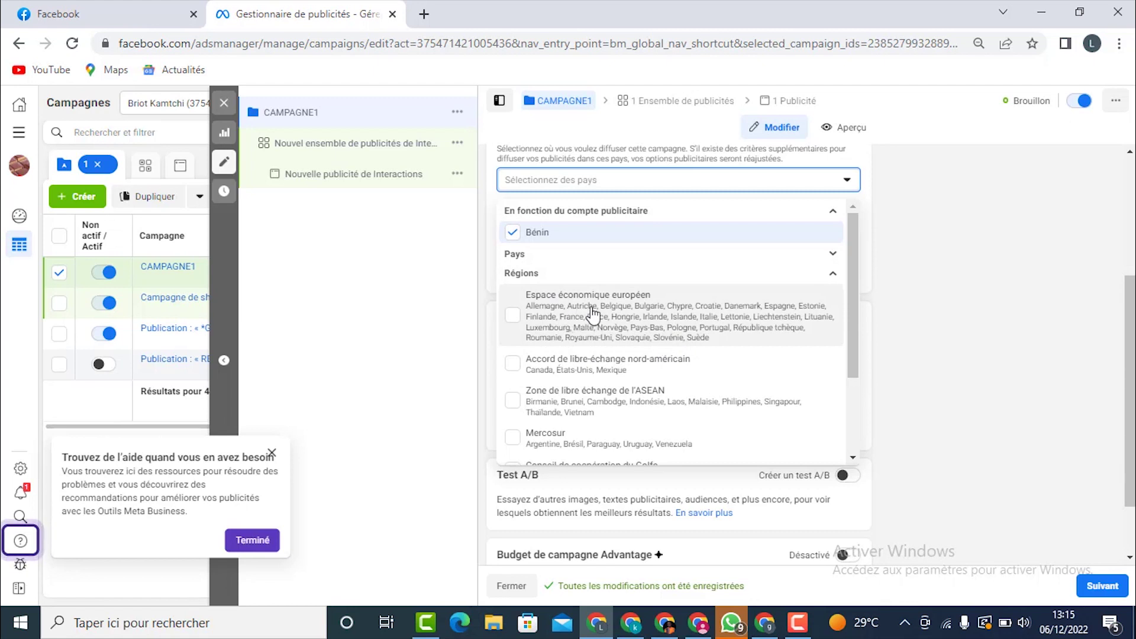
pyautogui.click(597, 314)
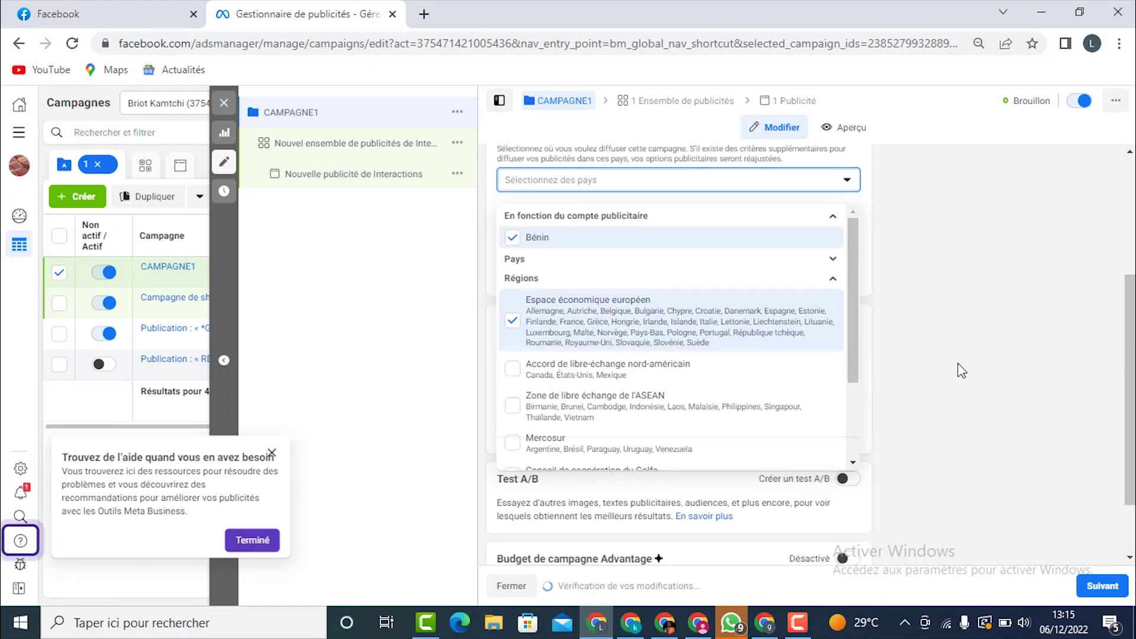
pyautogui.click(960, 370)
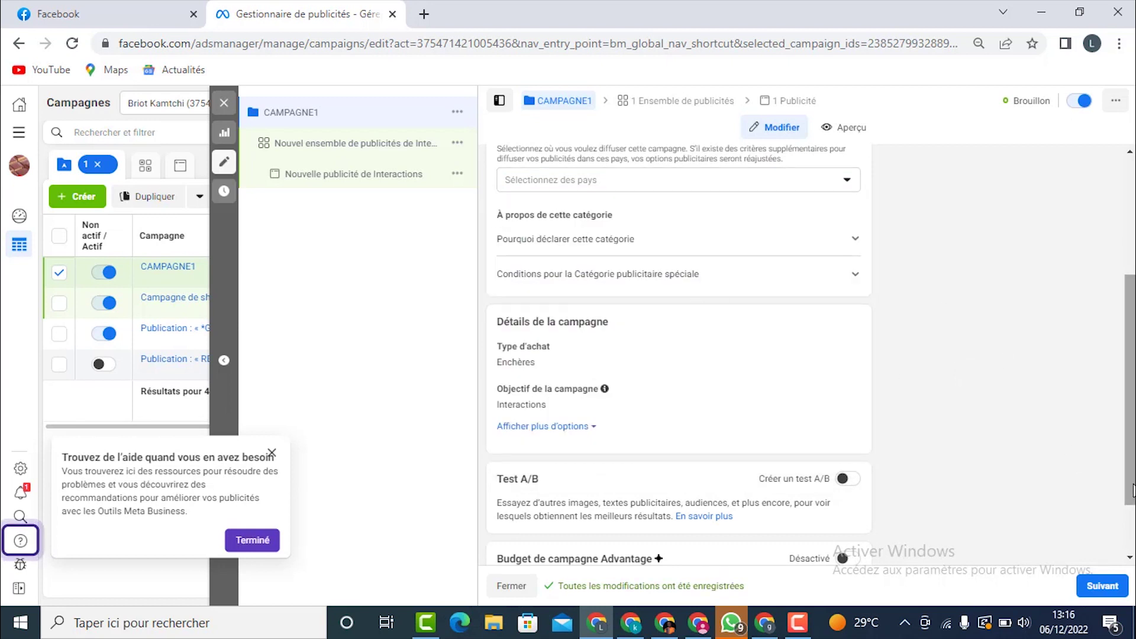
# Step: Enable the Advantage campaign budget, set the daily budget to 5,00 $ and continue to the ad set
pyautogui.scroll(-2, 1131, 569)
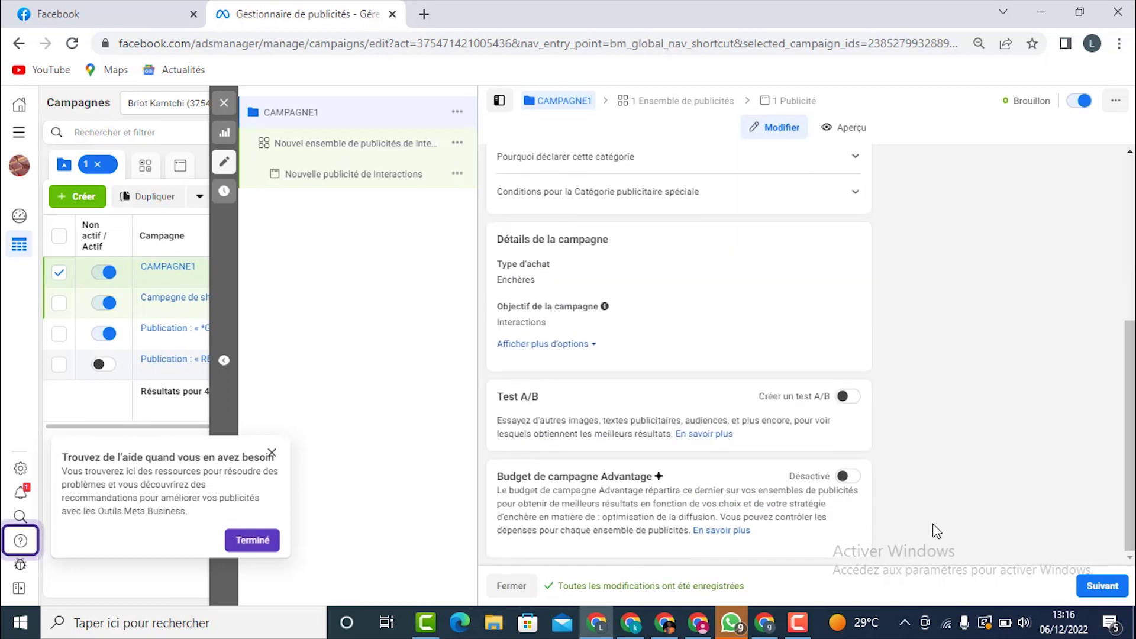
pyautogui.click(849, 476)
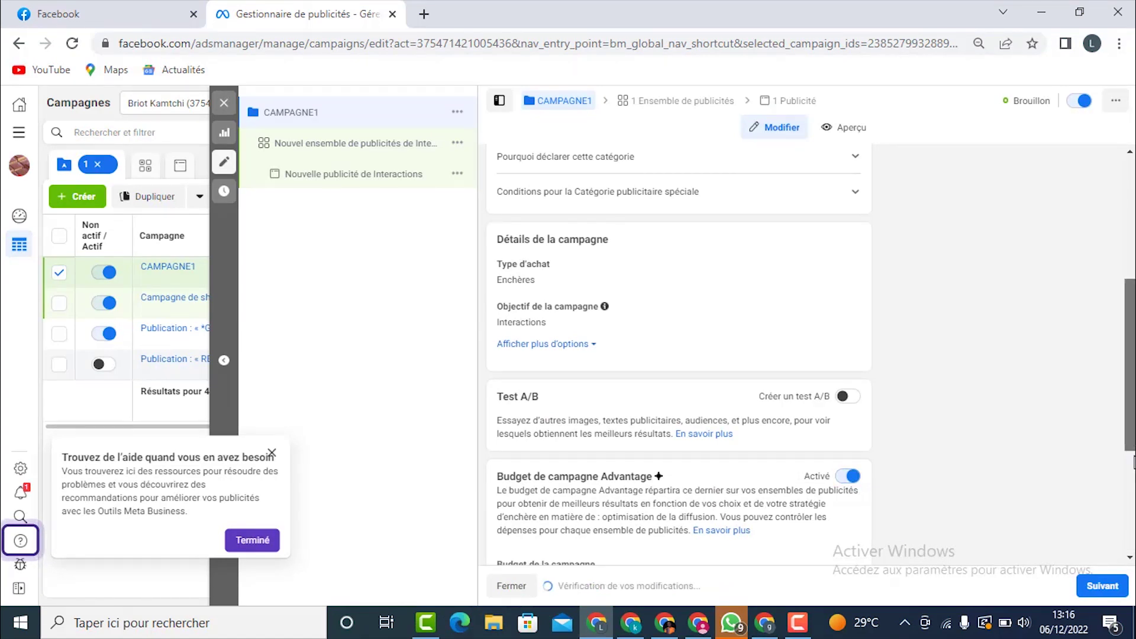
pyautogui.scroll(-4, 1131, 553)
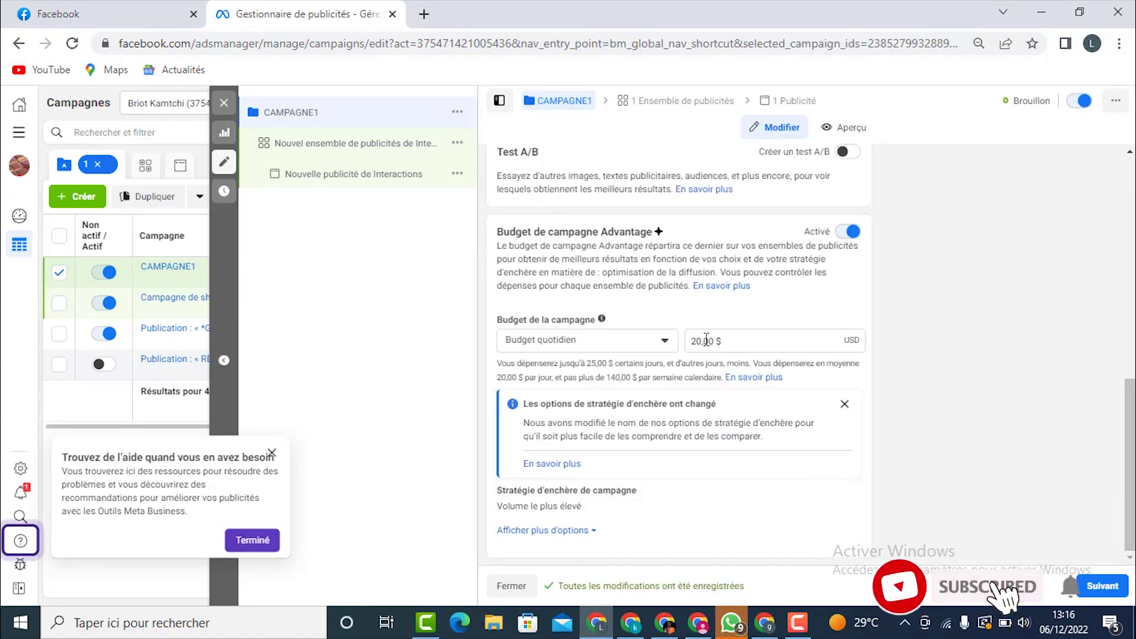
pyautogui.click(701, 341)
pyautogui.press('BackSpace')
pyautogui.press('BackSpace')
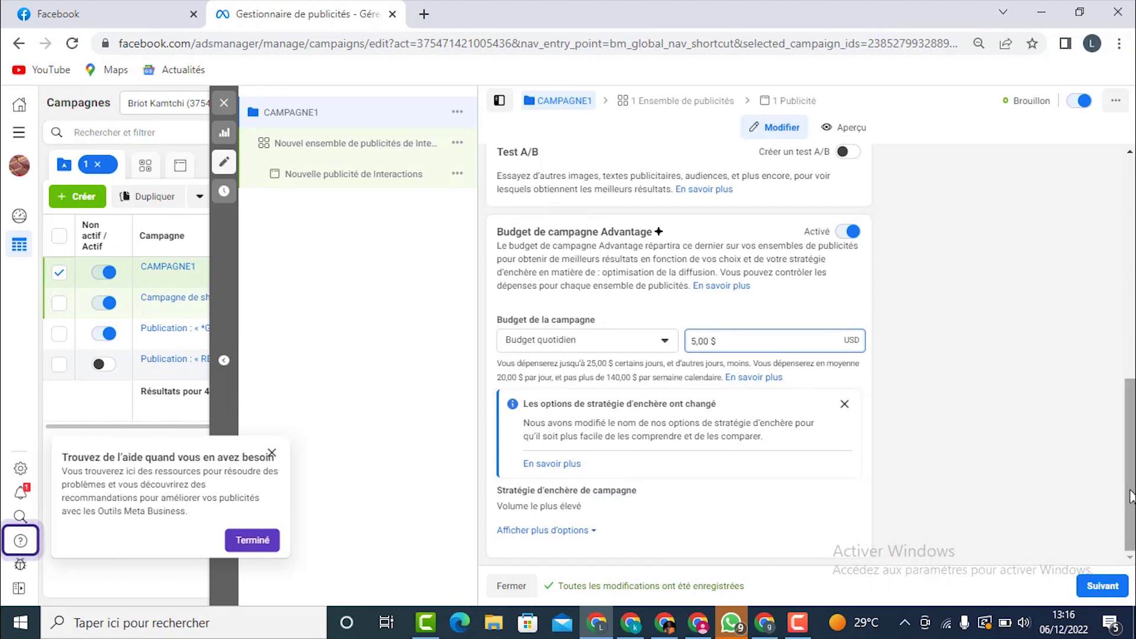
pyautogui.click(1103, 594)
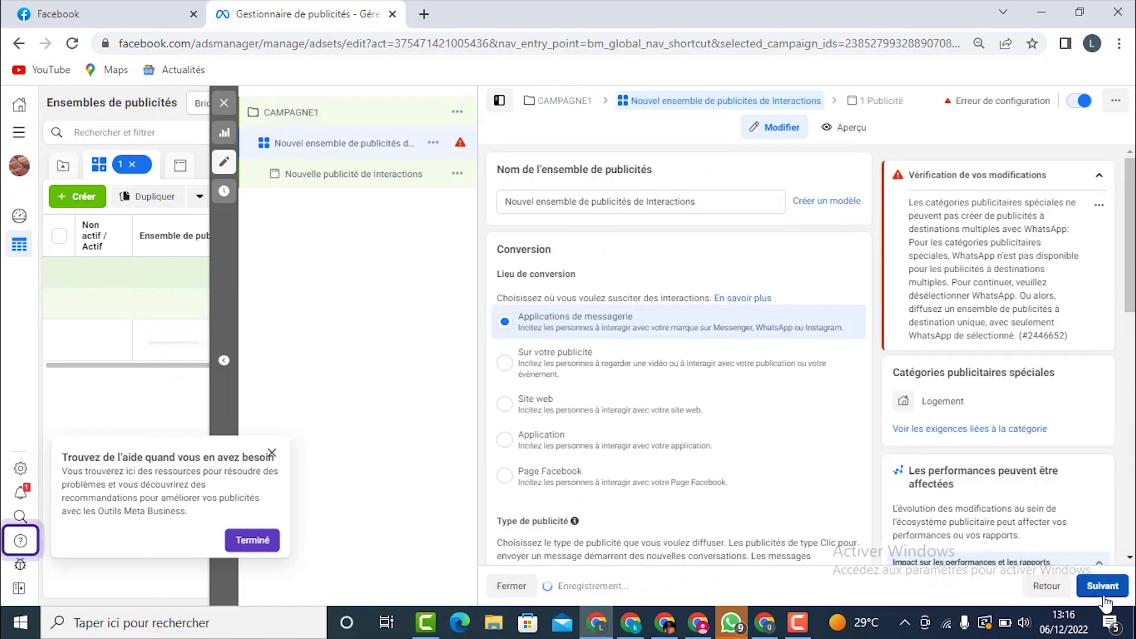
# Step: Rename the ad set as CAMPAGNE1
pyautogui.doubleClick(720, 198)
pyautogui.hotkey('ctrl', 'a')
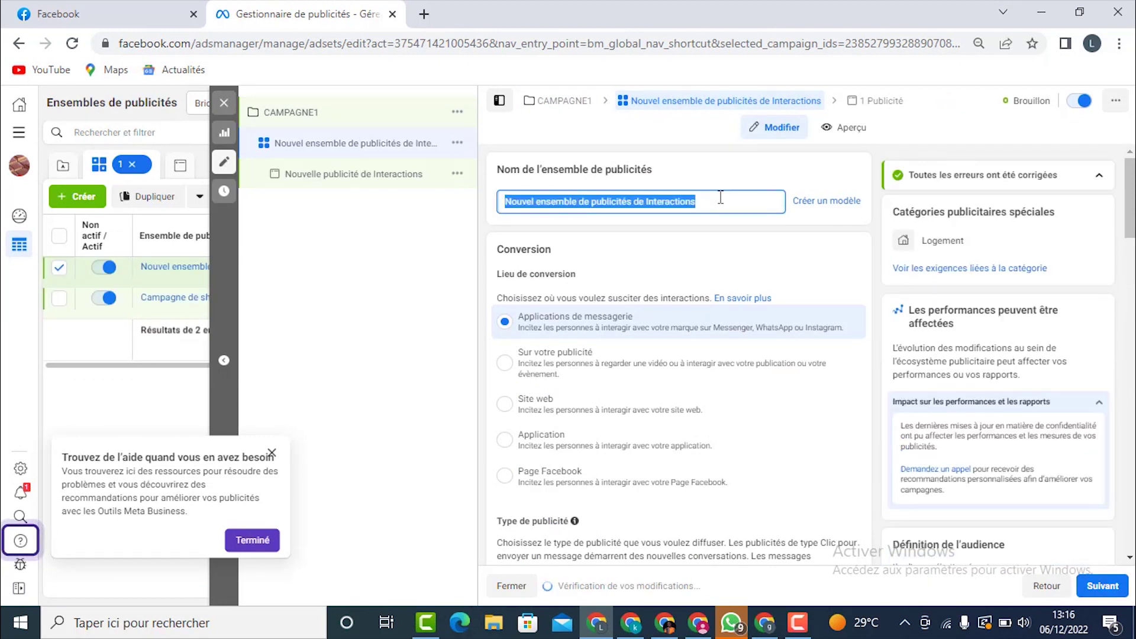
pyautogui.write('CA')
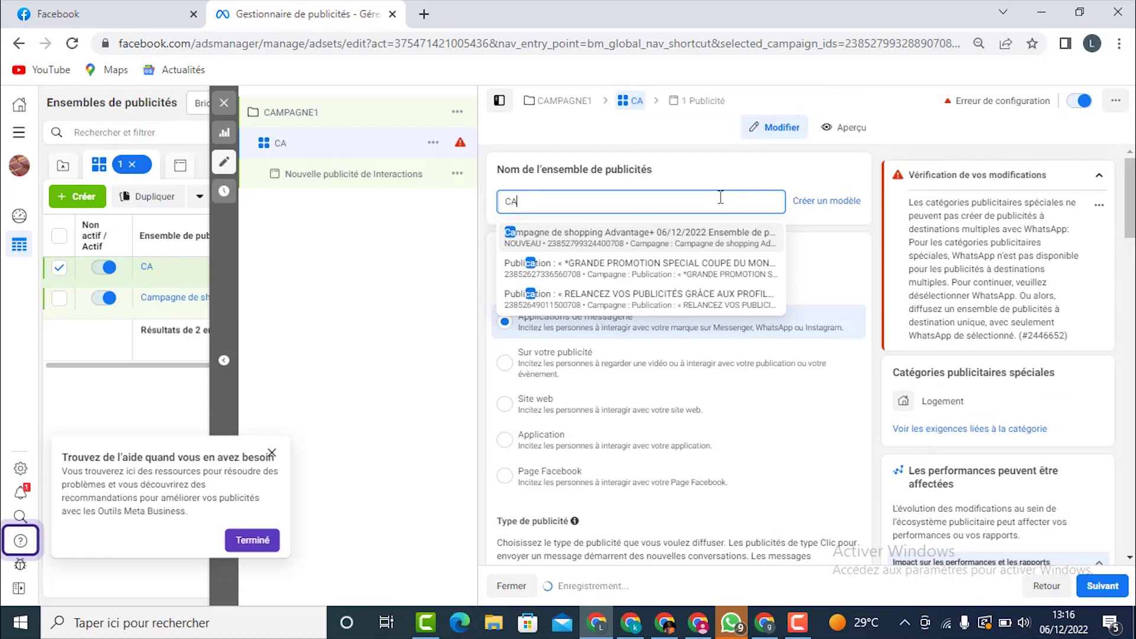
pyautogui.write('MPAGNE1')
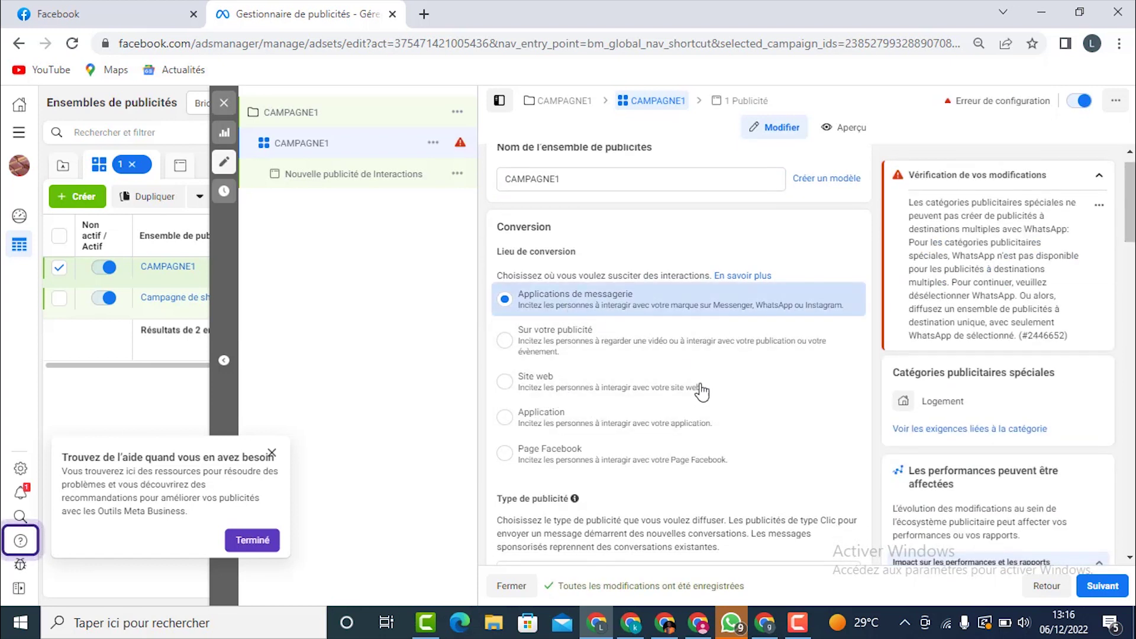
# Step: Keep Clic pour envoyer un message as the ad type and choose Rb-media as the ad set's Facebook Page
pyautogui.scroll(-3, 1130, 254)
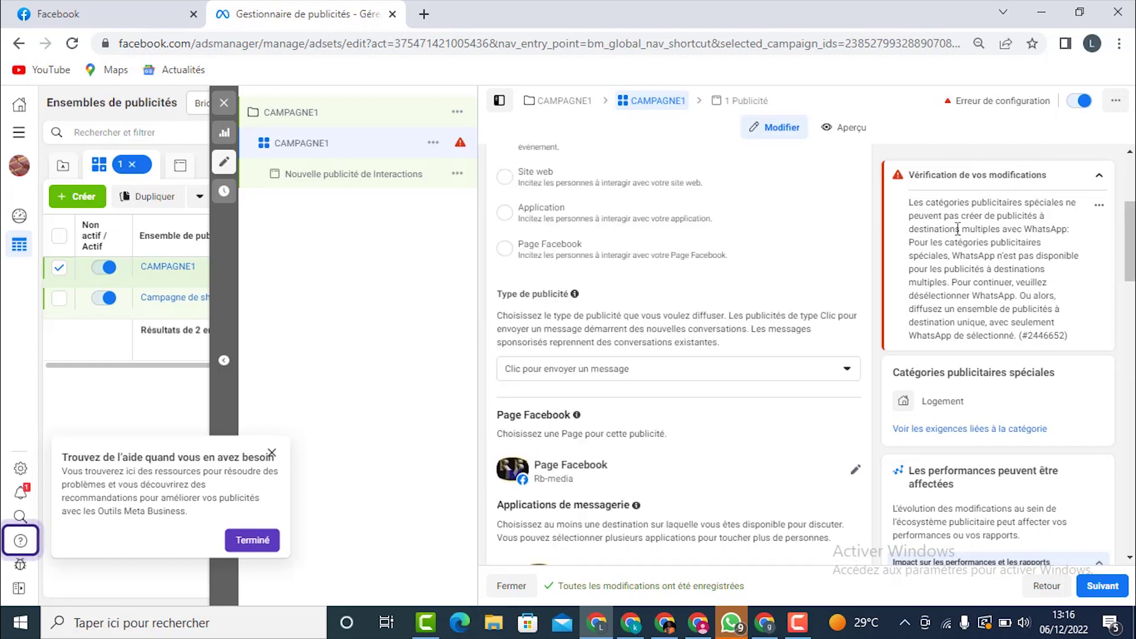
pyautogui.click(641, 379)
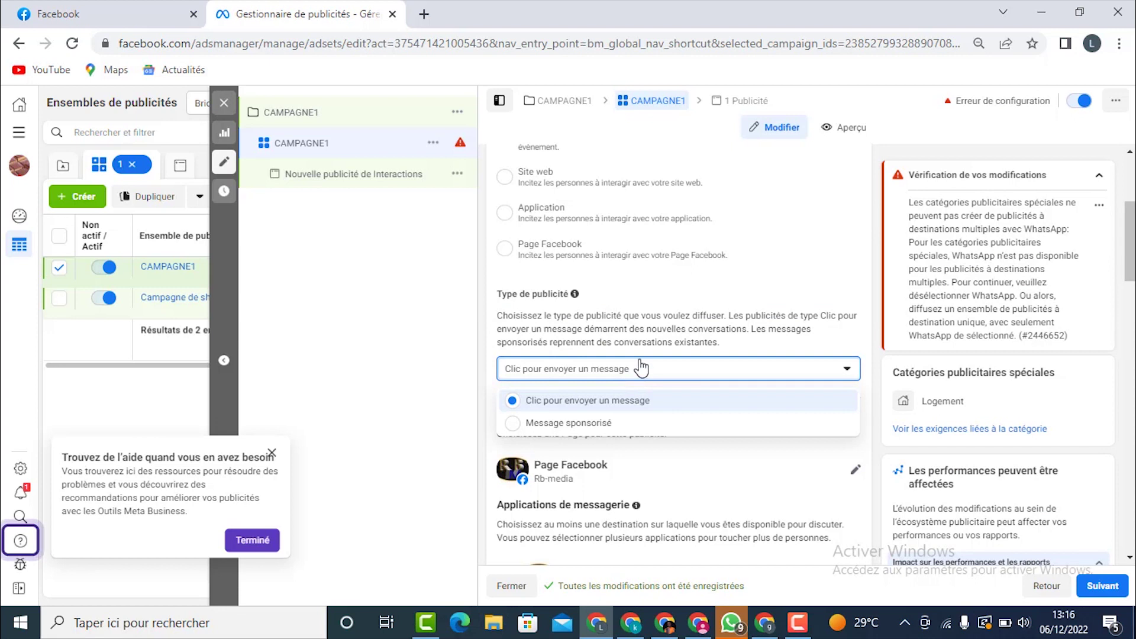
pyautogui.click(640, 370)
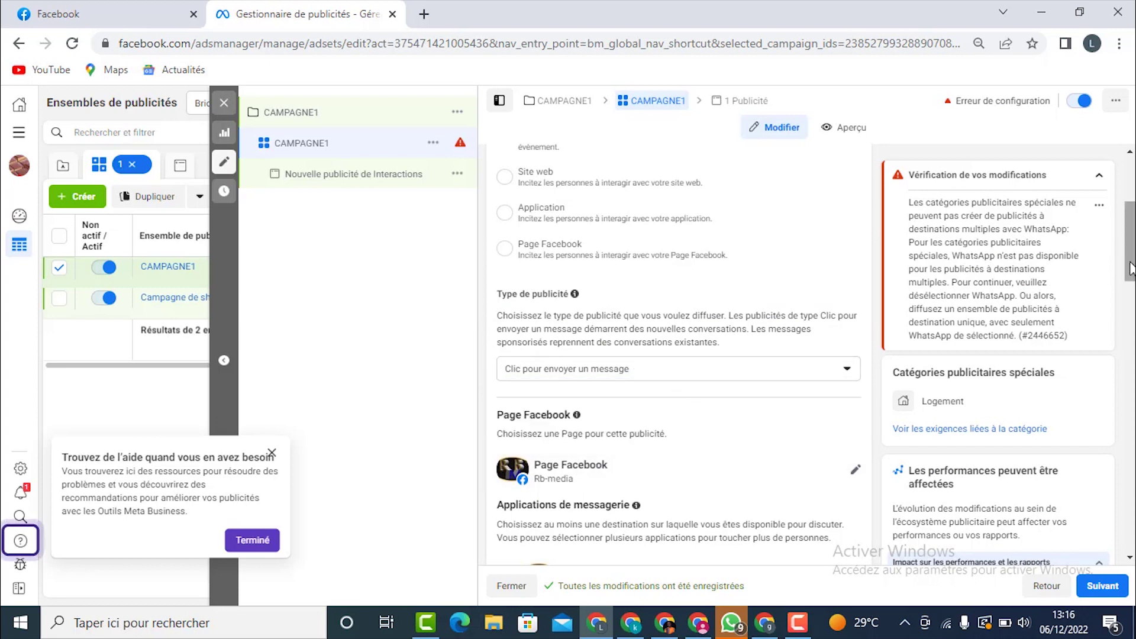
pyautogui.scroll(-5, 828, 288)
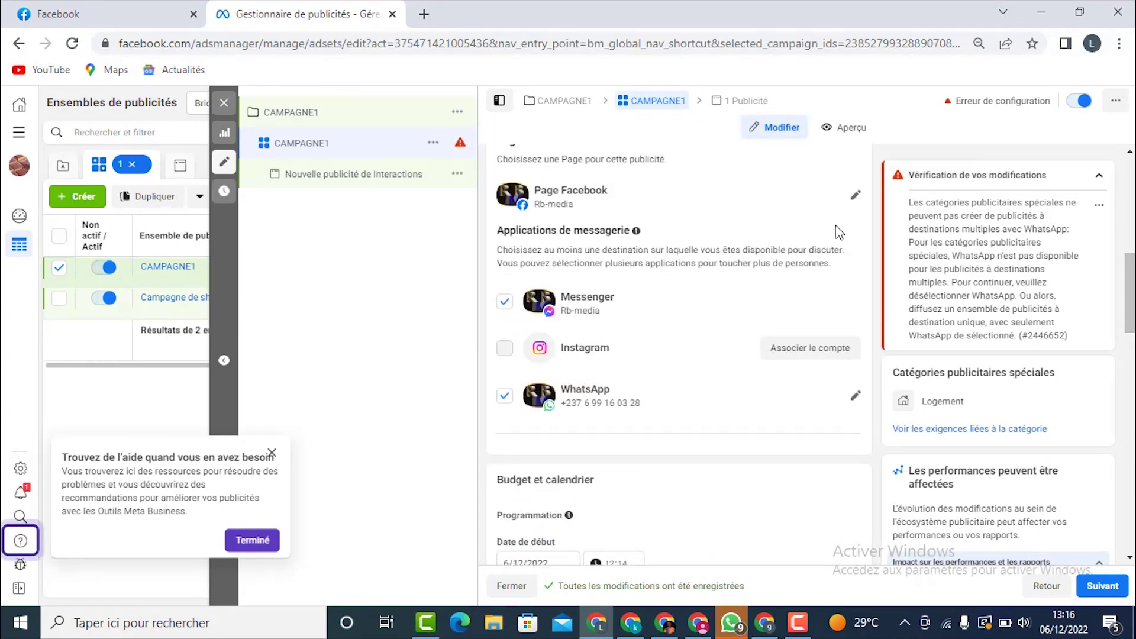
pyautogui.click(854, 194)
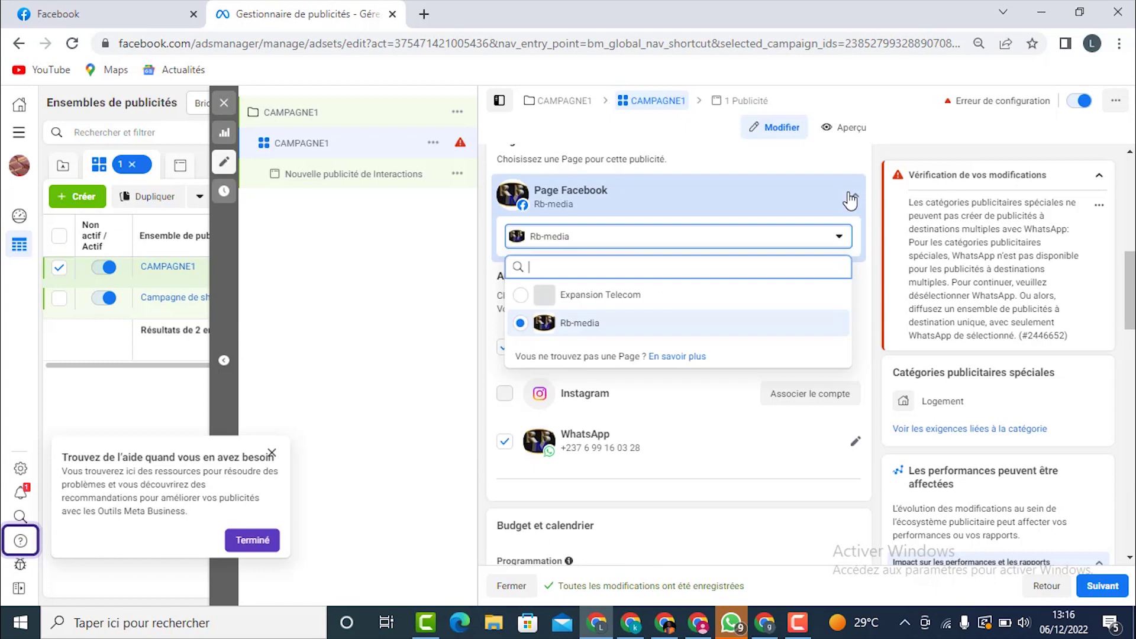
pyautogui.click(567, 323)
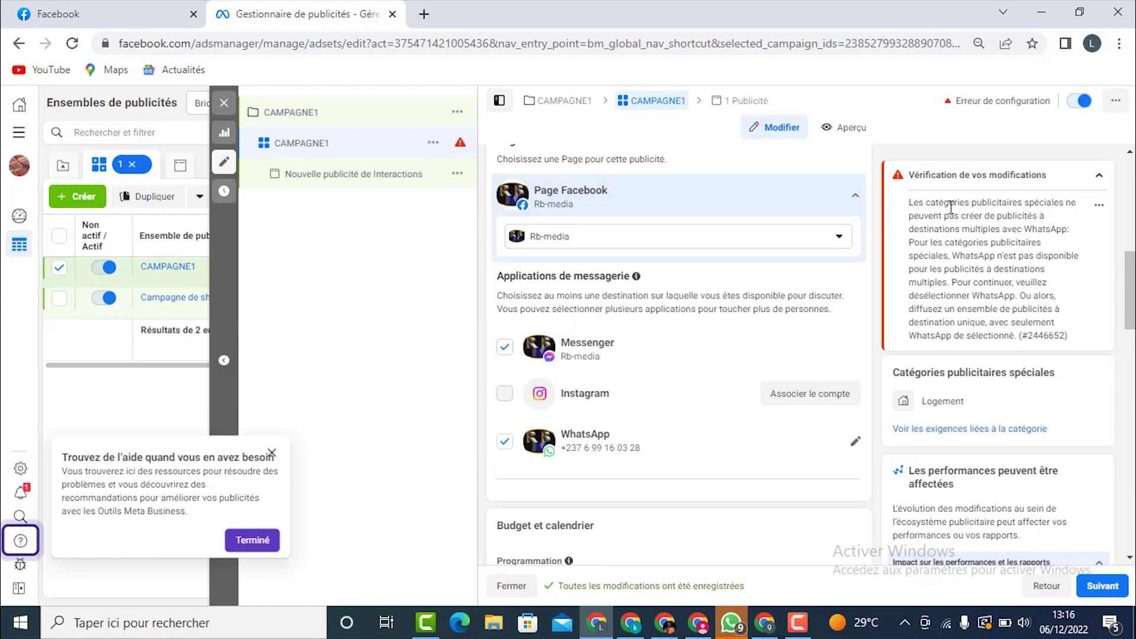
# Step: Deselect Messenger so that WhatsApp is the ad set's only messaging destination, and go on to the audience settings
pyautogui.click(512, 349)
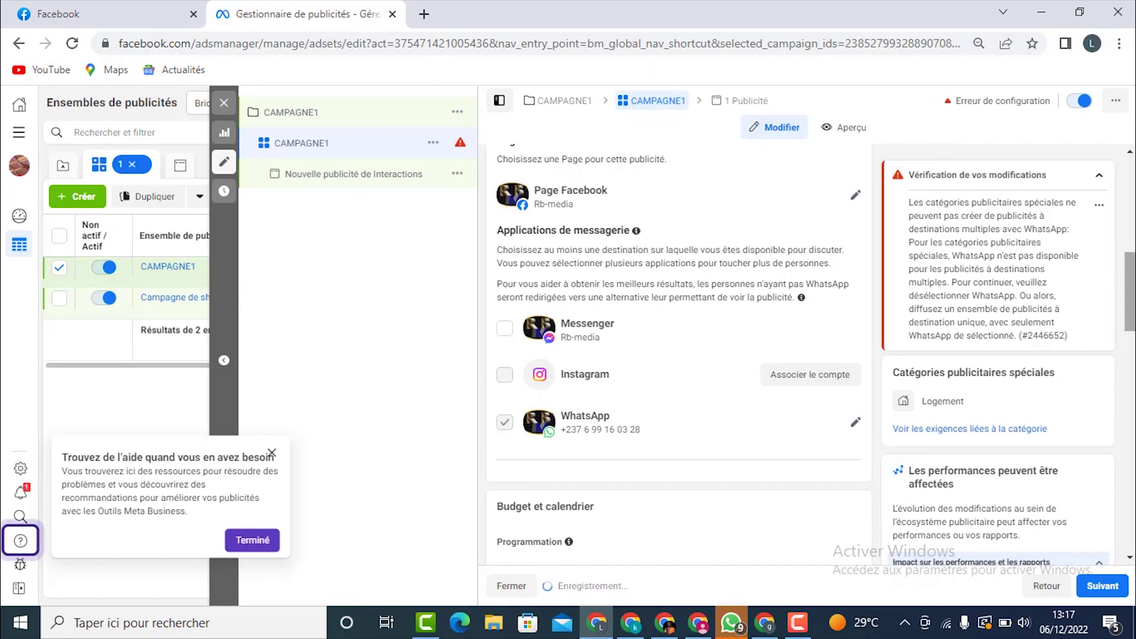
pyautogui.scroll(-4, 1130, 296)
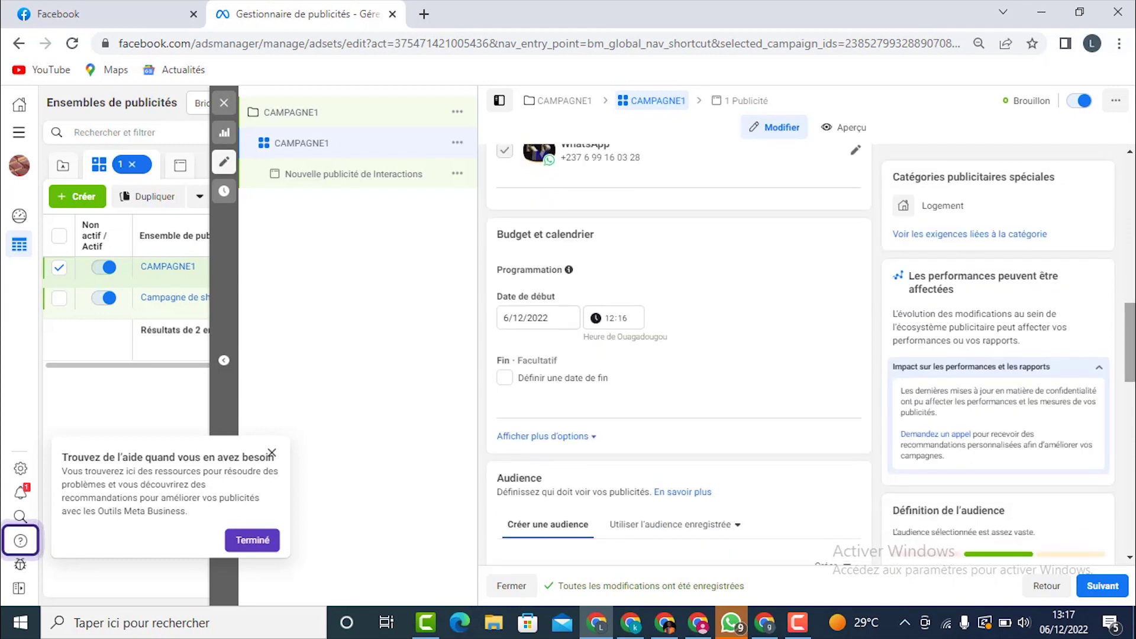
pyautogui.scroll(6, 678, 355)
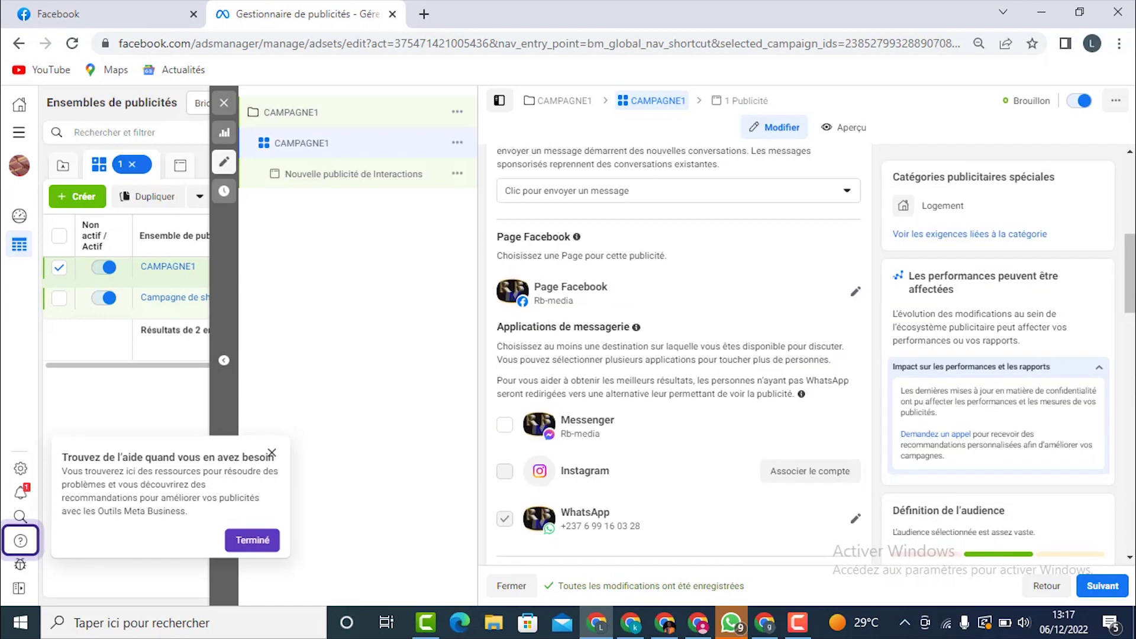
pyautogui.scroll(-9, 678, 354)
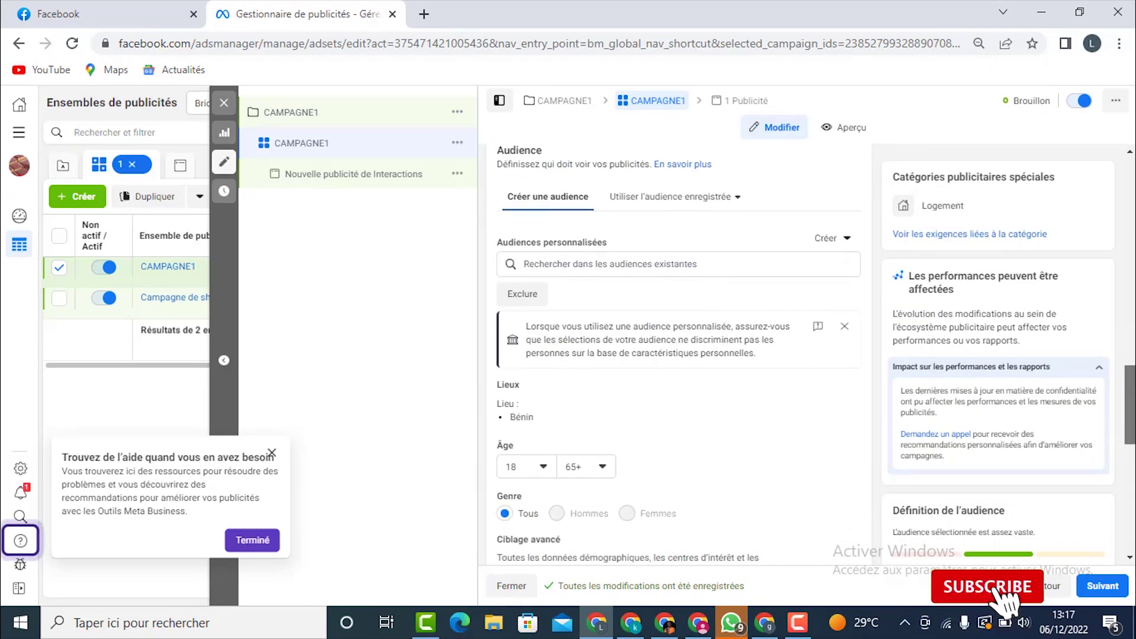
# Step: Check the saved-audience option, keep the existing audience and Advantage+ placements, and continue to the ad
pyautogui.scroll(2, 768, 343)
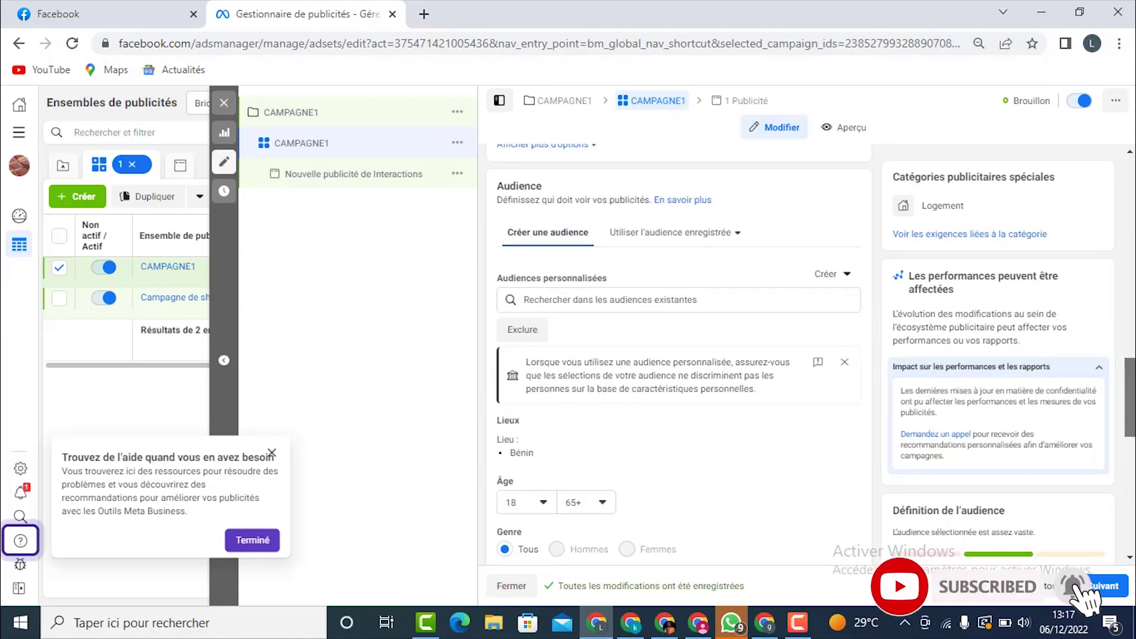
pyautogui.click(685, 245)
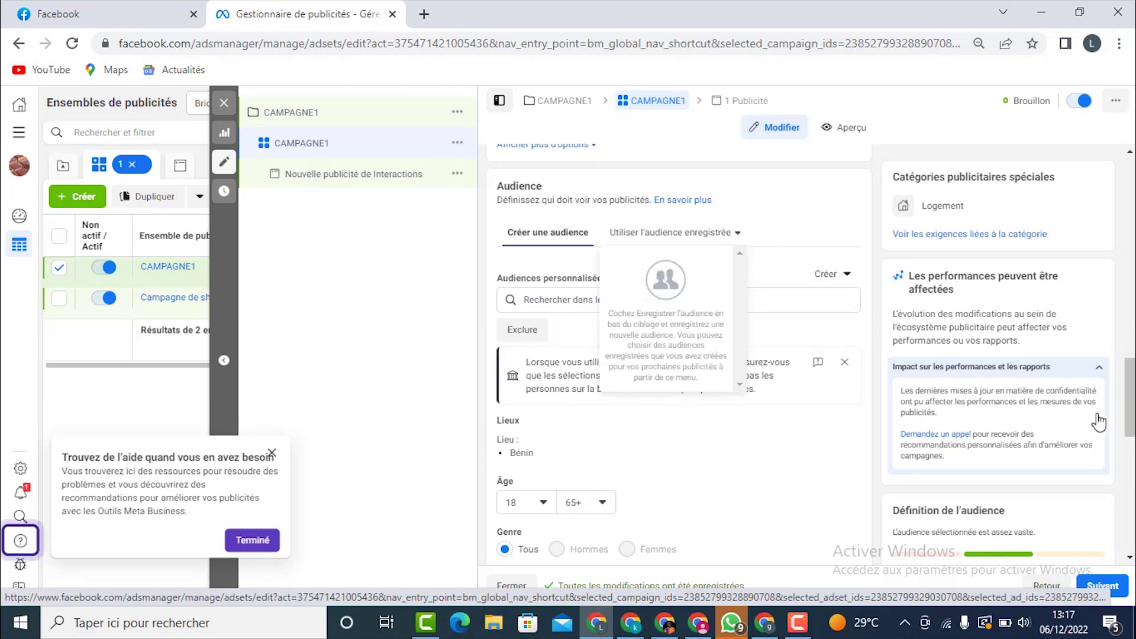
pyautogui.scroll(-1, 588, 451)
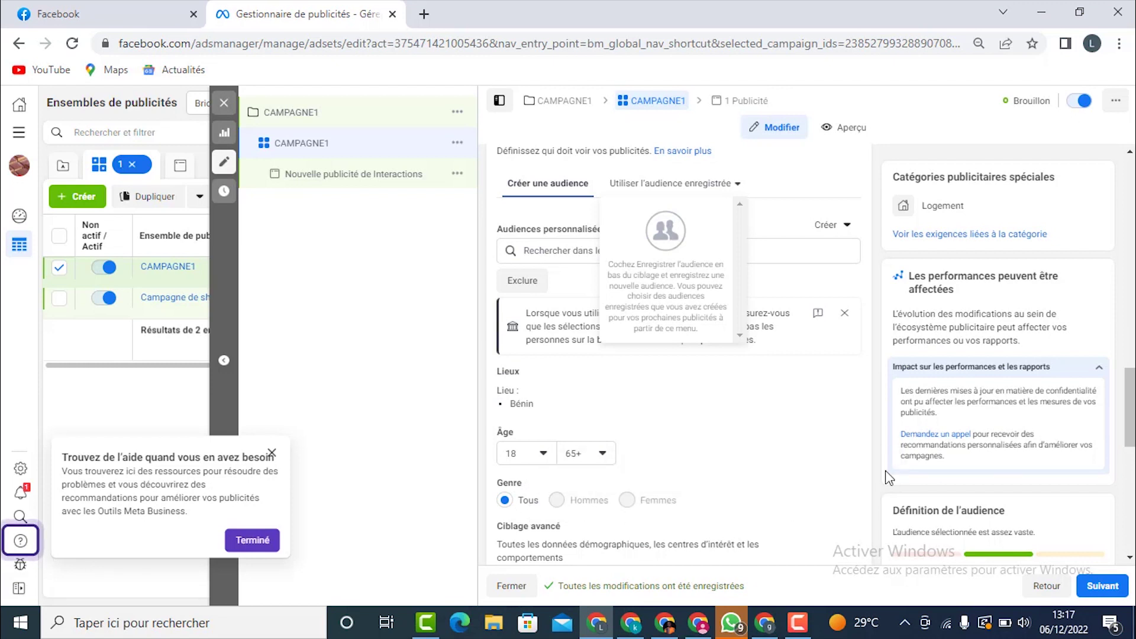
pyautogui.scroll(-10, 1118, 426)
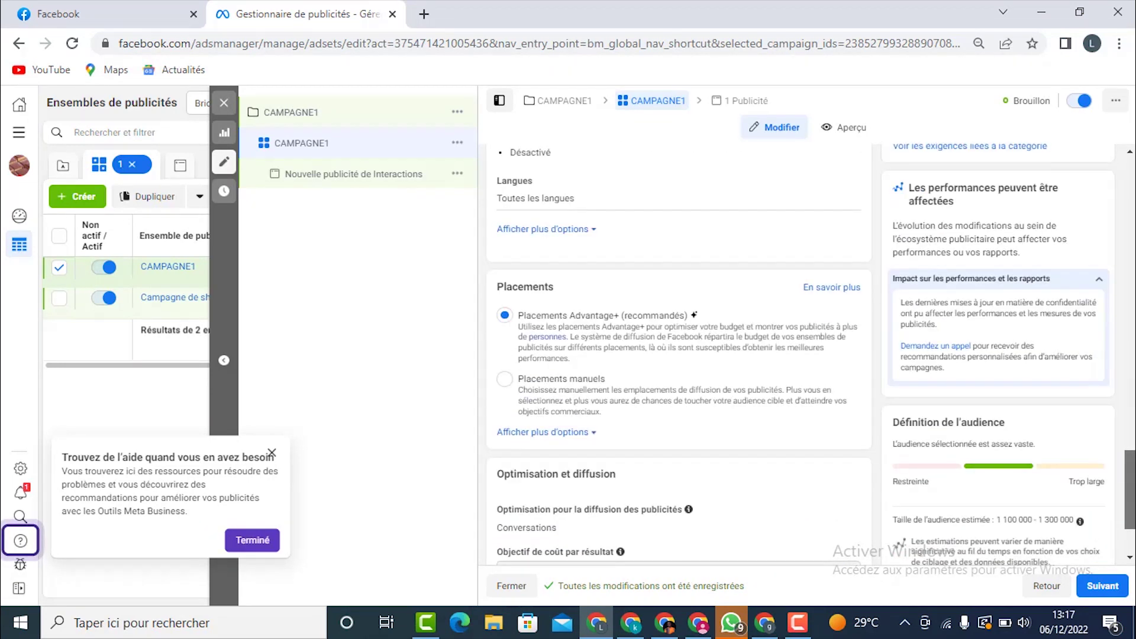
pyautogui.click(1100, 584)
# Step: Rename the ad as CAMPAGNE1
pyautogui.click(632, 197)
pyautogui.hotkey('ctrl', 'a')
pyautogui.write('C')
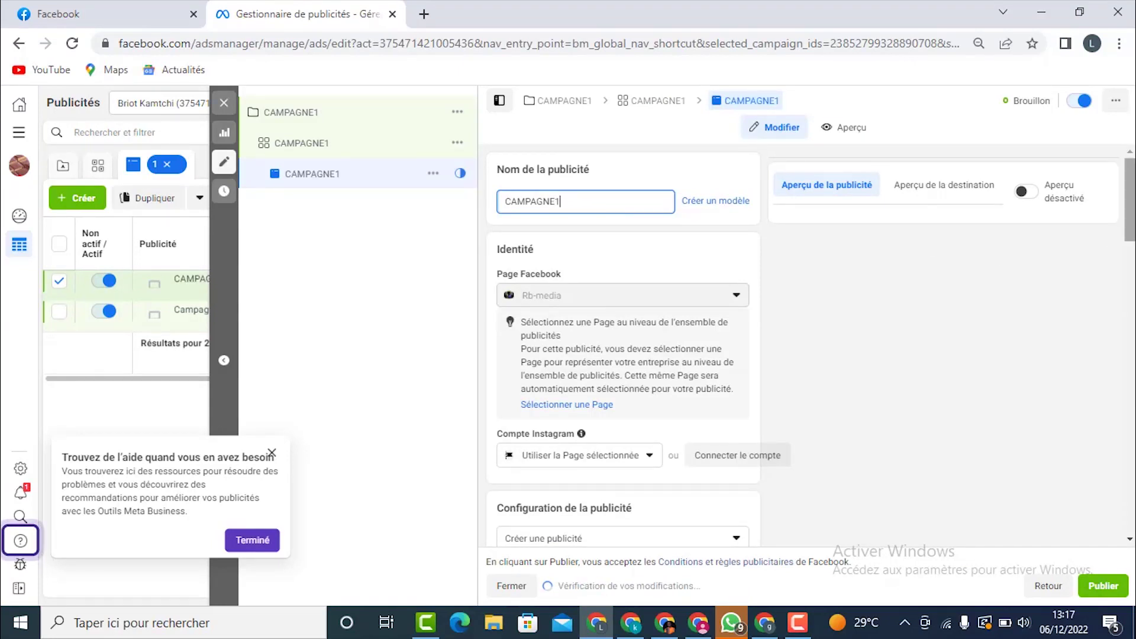
# Step: Start adding an image to the ad's content and show the images available from the Rb-media Page
pyautogui.scroll(-1, 617, 203)
pyautogui.scroll(-5, 1130, 303)
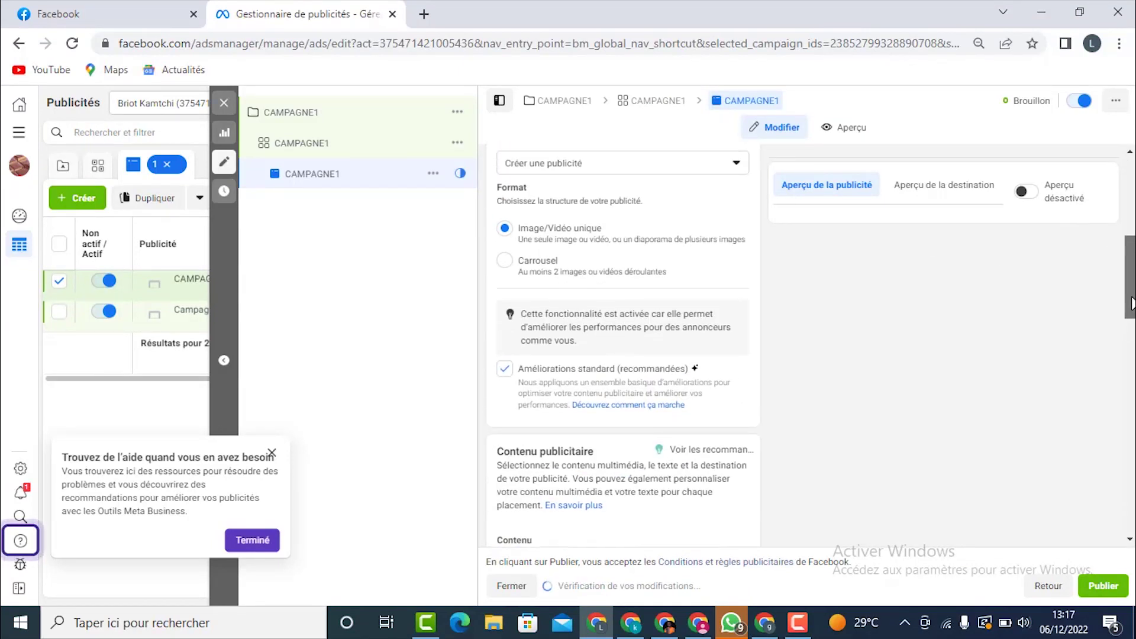
pyautogui.moveTo(1131, 302); pyautogui.dragTo(1131, 340)
pyautogui.click(526, 381)
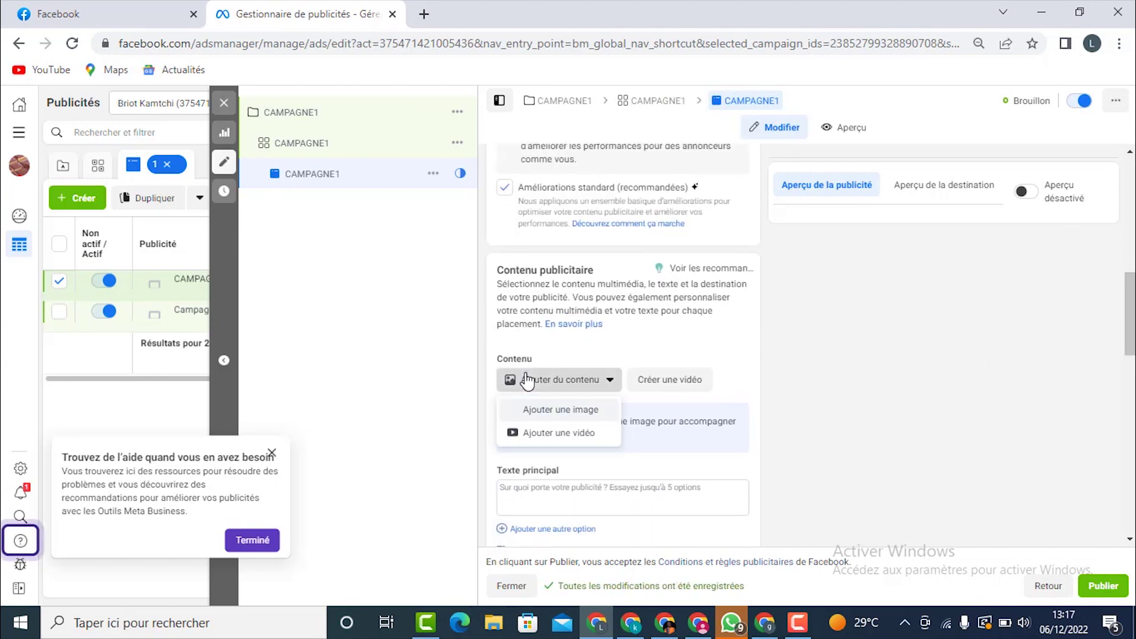
pyautogui.click(526, 411)
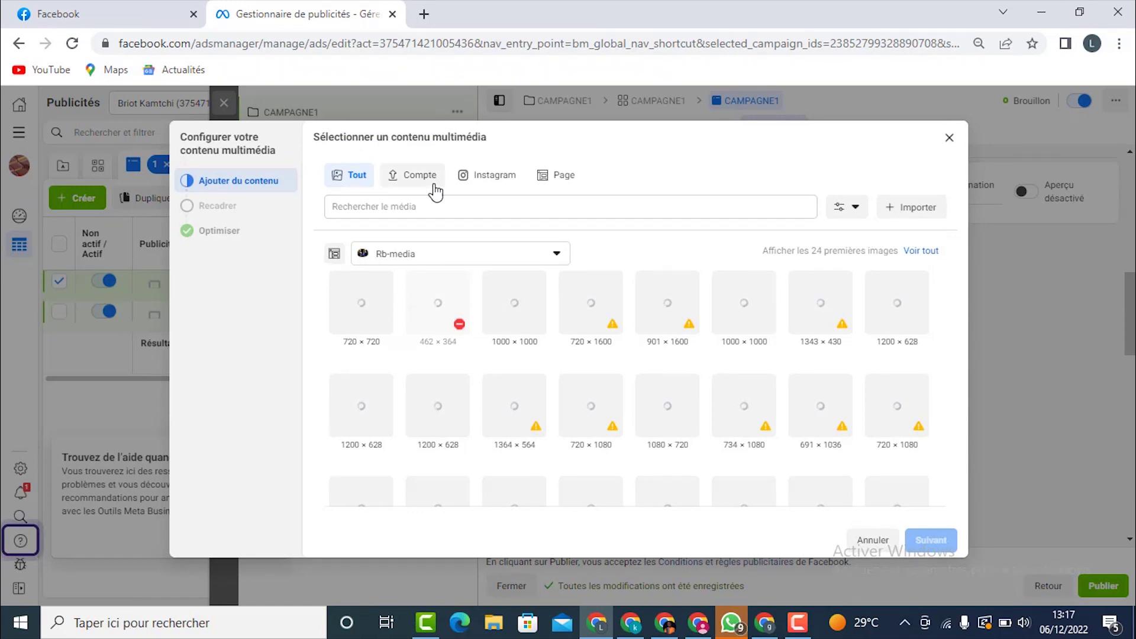
pyautogui.click(402, 181)
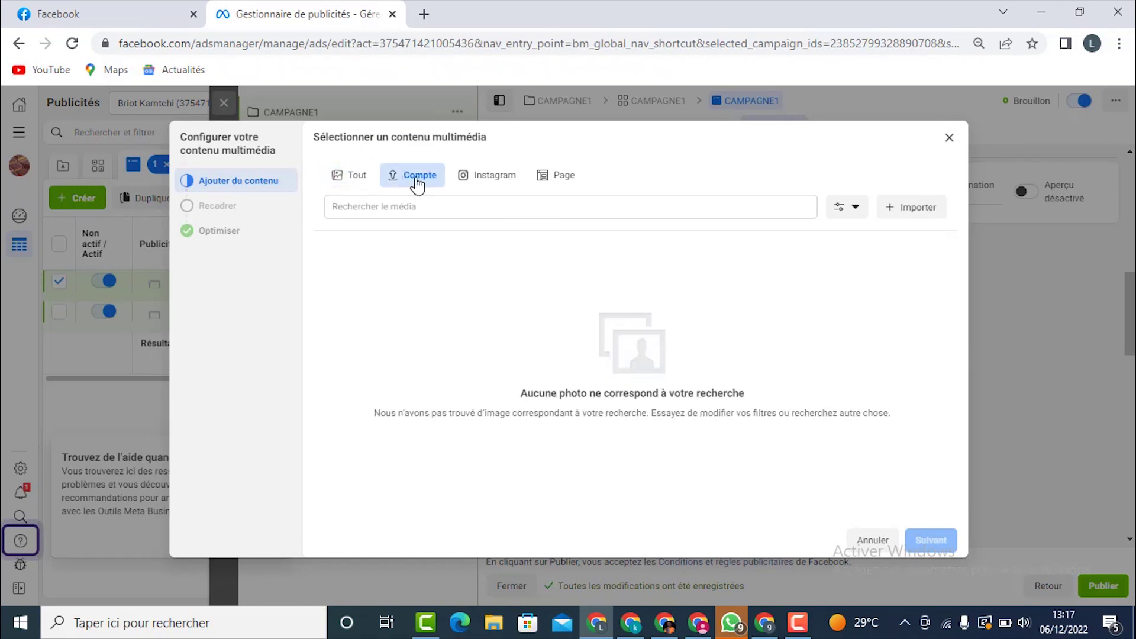
pyautogui.click(539, 187)
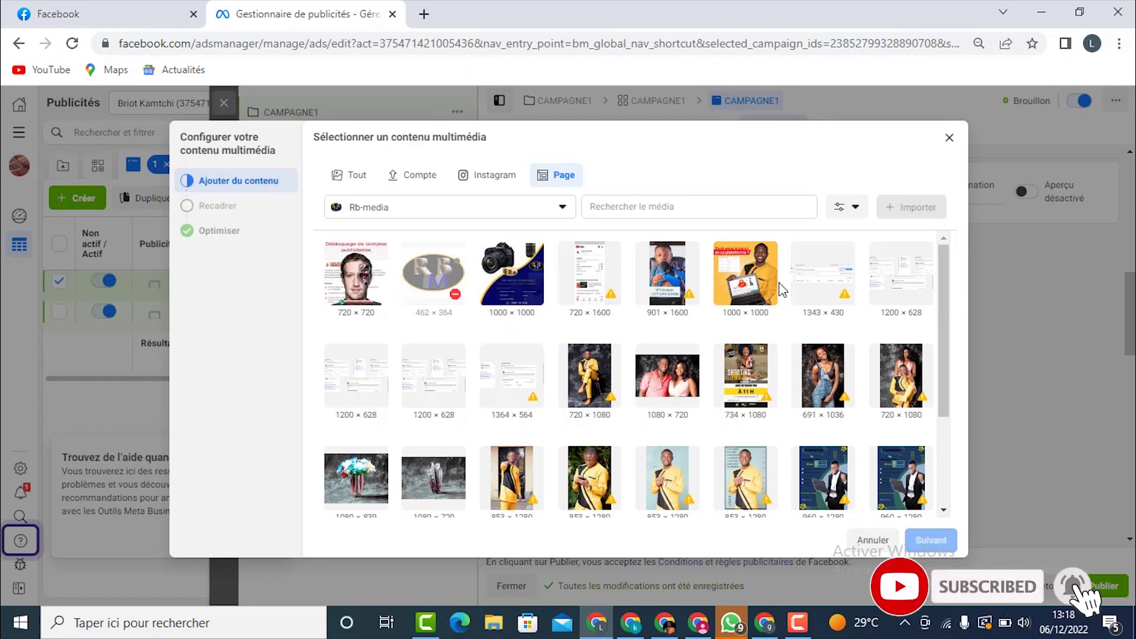
# Step: Use the 720 × 720 Débloquage de comptes publicitaires image, keeping the original formats and the standard enhancements
pyautogui.click(371, 287)
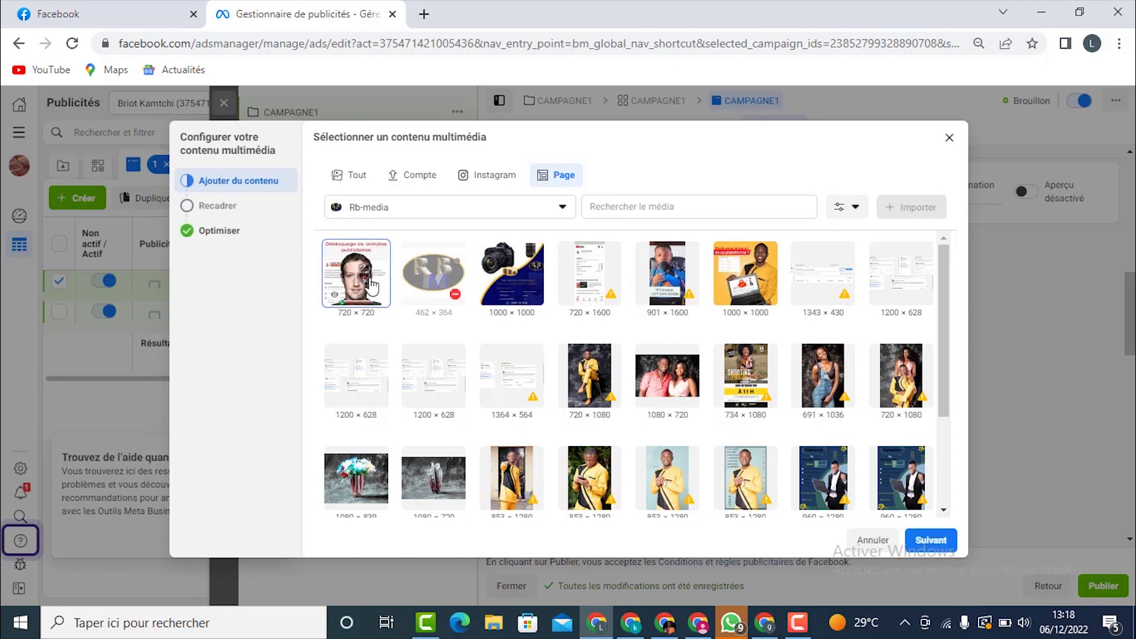
pyautogui.click(937, 537)
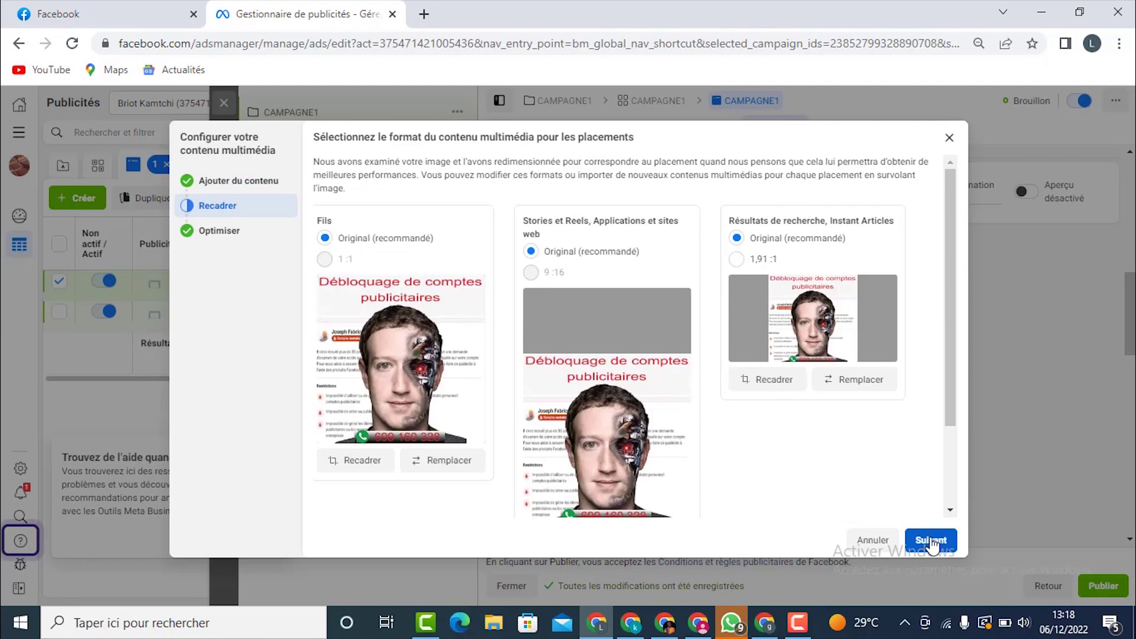
pyautogui.click(931, 540)
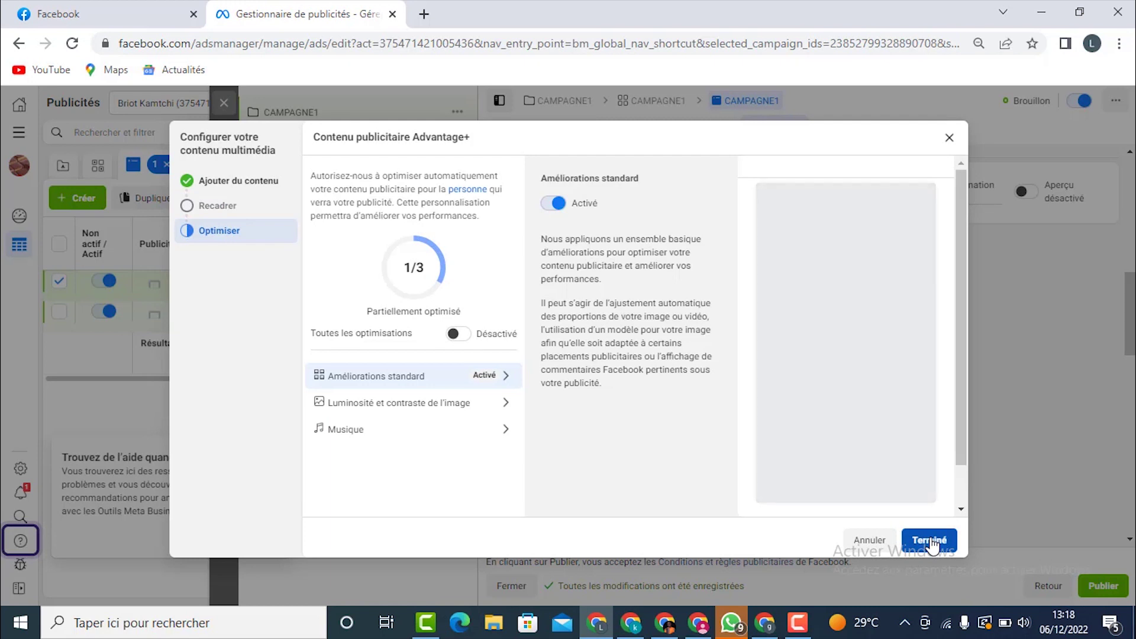
pyautogui.click(931, 541)
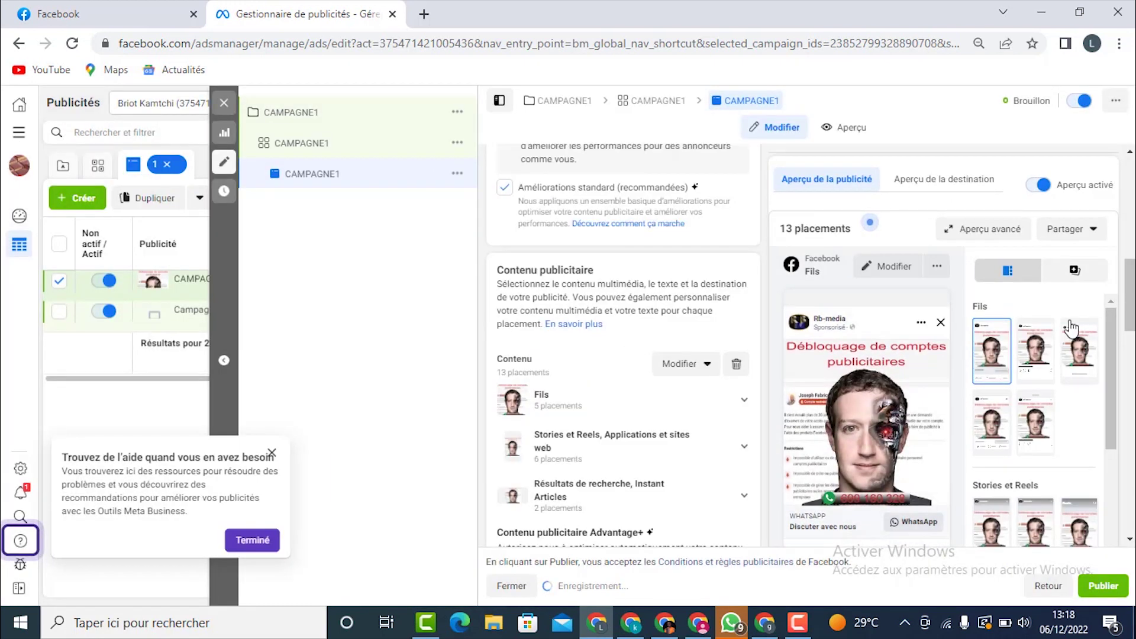
# Step: Find the account-unblocking post on the Rb-media Facebook Page and reuse its text as the ad's Texte principal
pyautogui.scroll(-1, 621, 343)
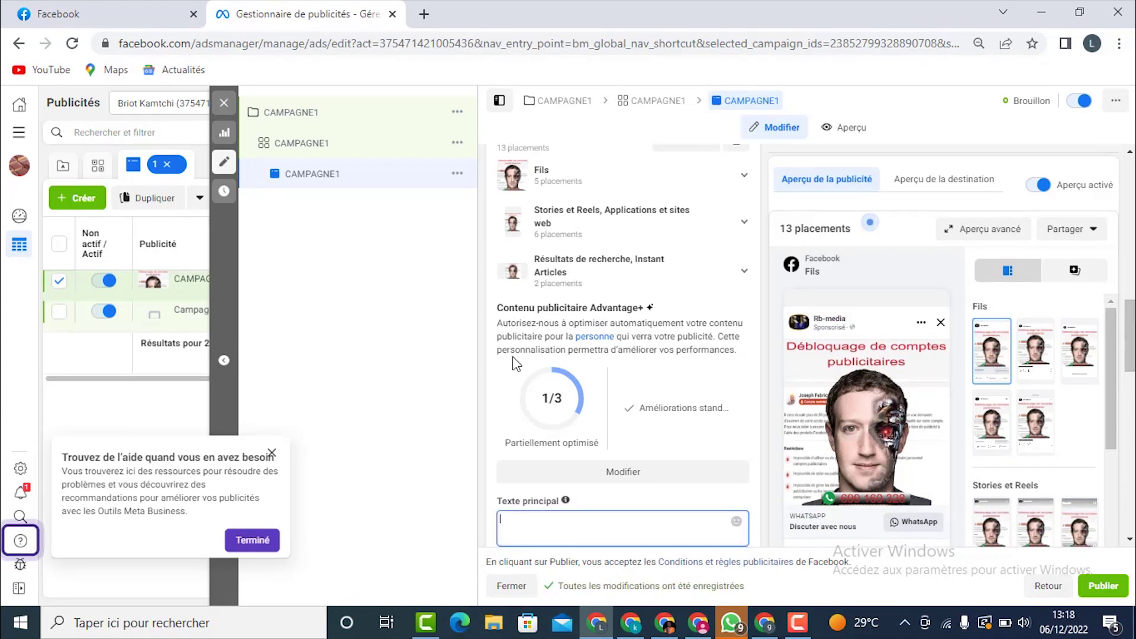
pyautogui.click(126, 6)
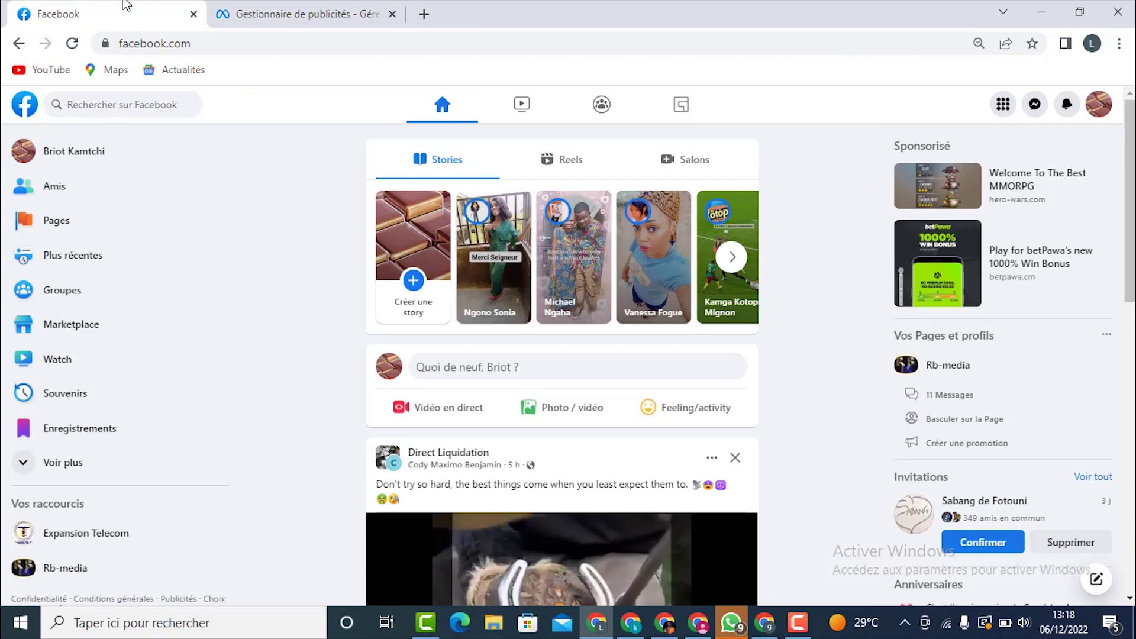
pyautogui.click(53, 255)
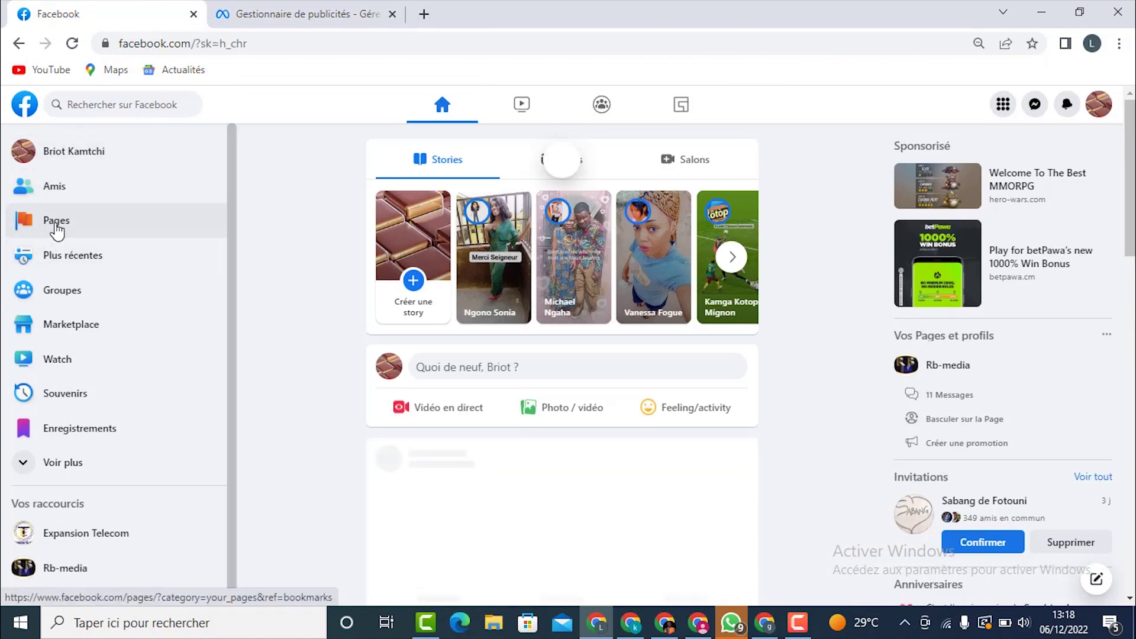
pyautogui.click(58, 227)
pyautogui.click(137, 211)
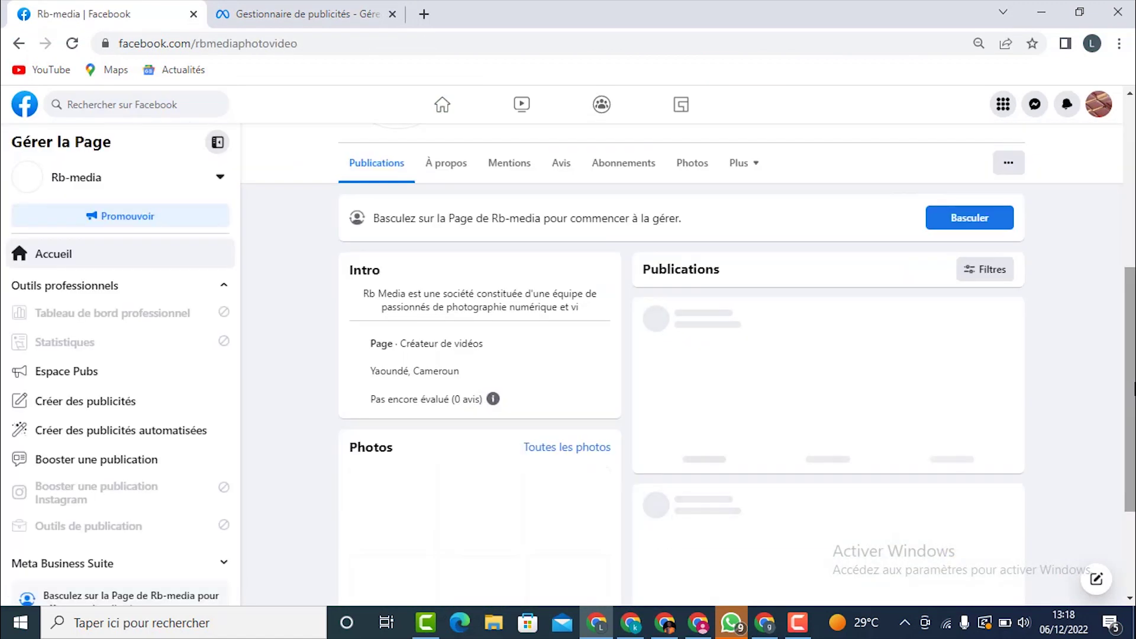
pyautogui.scroll(-3, 1133, 389)
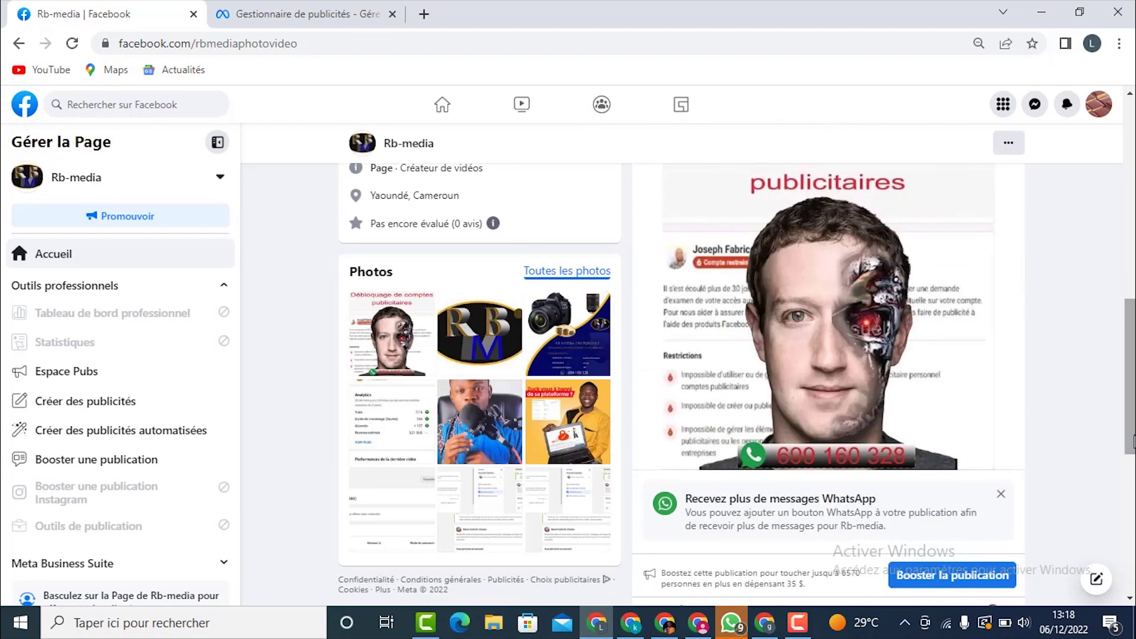
pyautogui.scroll(-3, 1133, 441)
pyautogui.scroll(2, 1133, 441)
pyautogui.click(307, 13)
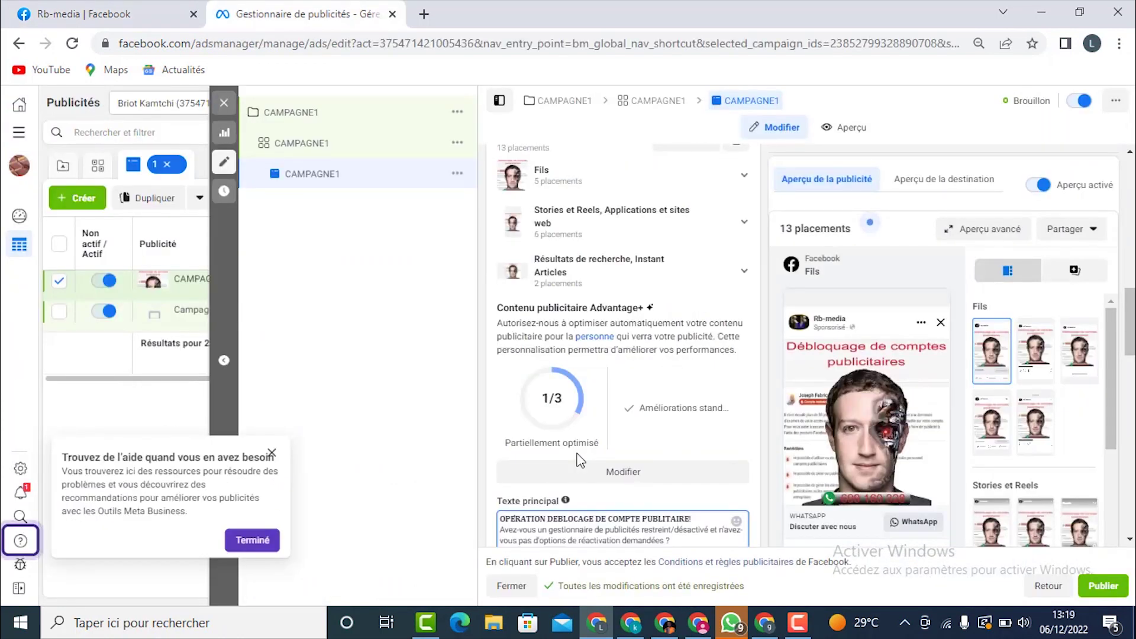
# Step: Replace the first line of the Texte principal with "OPERATION DEBLOCAGE DES COMPTES PUBLICITAIRES!"
pyautogui.click(699, 514)
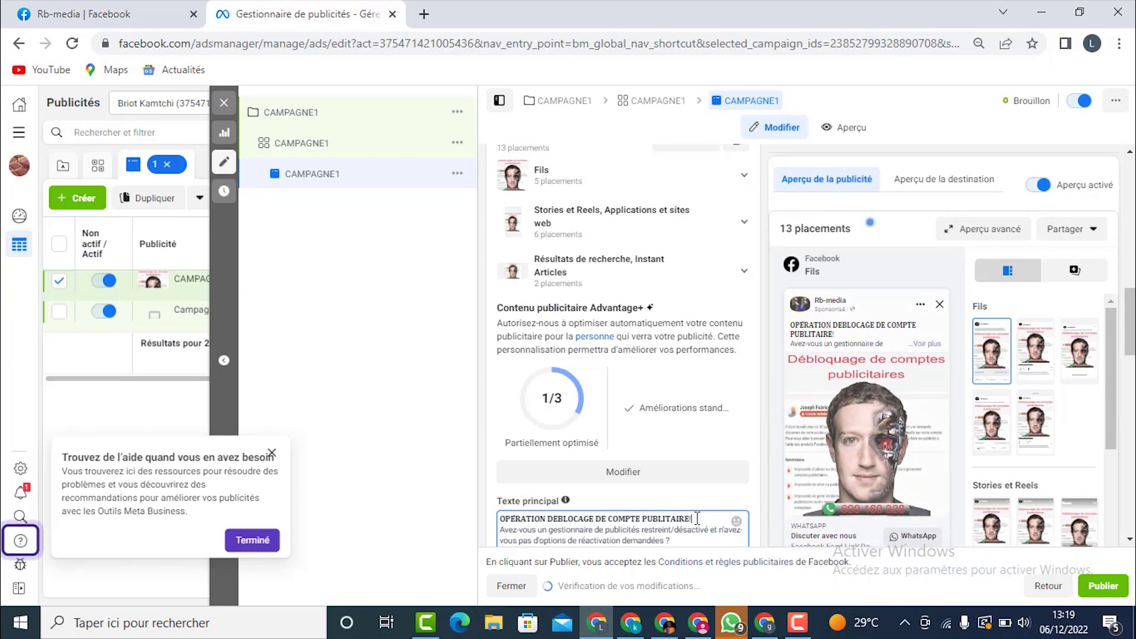
pyautogui.moveTo(699, 514); pyautogui.dragTo(471, 504)
pyautogui.write('OPERATION DEBLOCAGE DES COMPTES PUBLICITAIRES!')
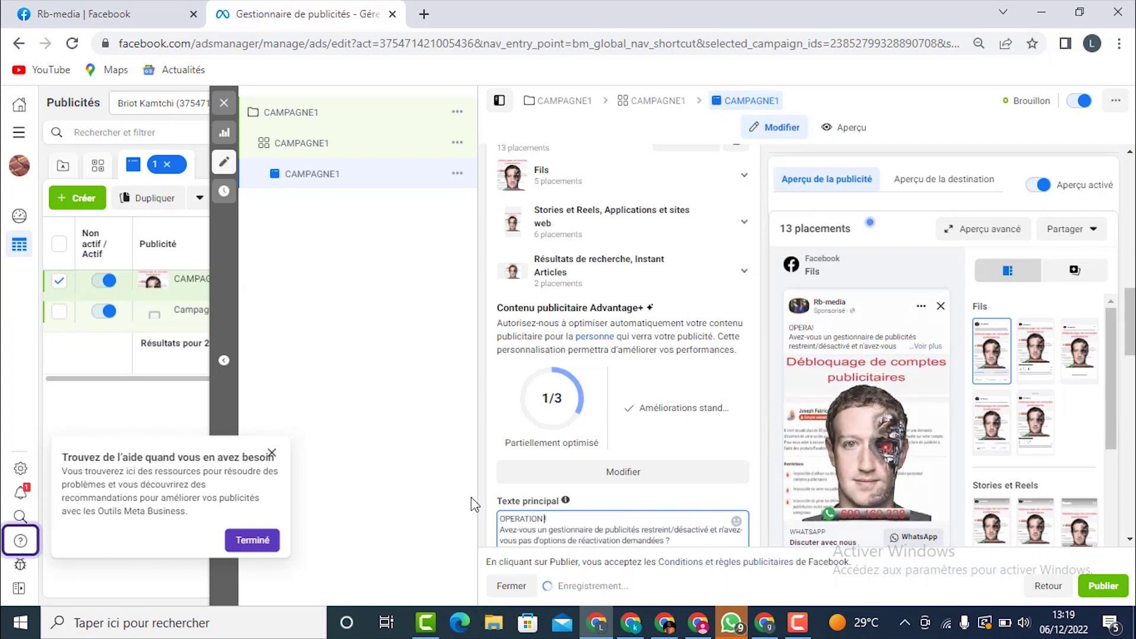
# Step: Look over the remaining ad settings, leave them as they are and publish the ad
pyautogui.scroll(-5, 621, 443)
pyautogui.click(1100, 403)
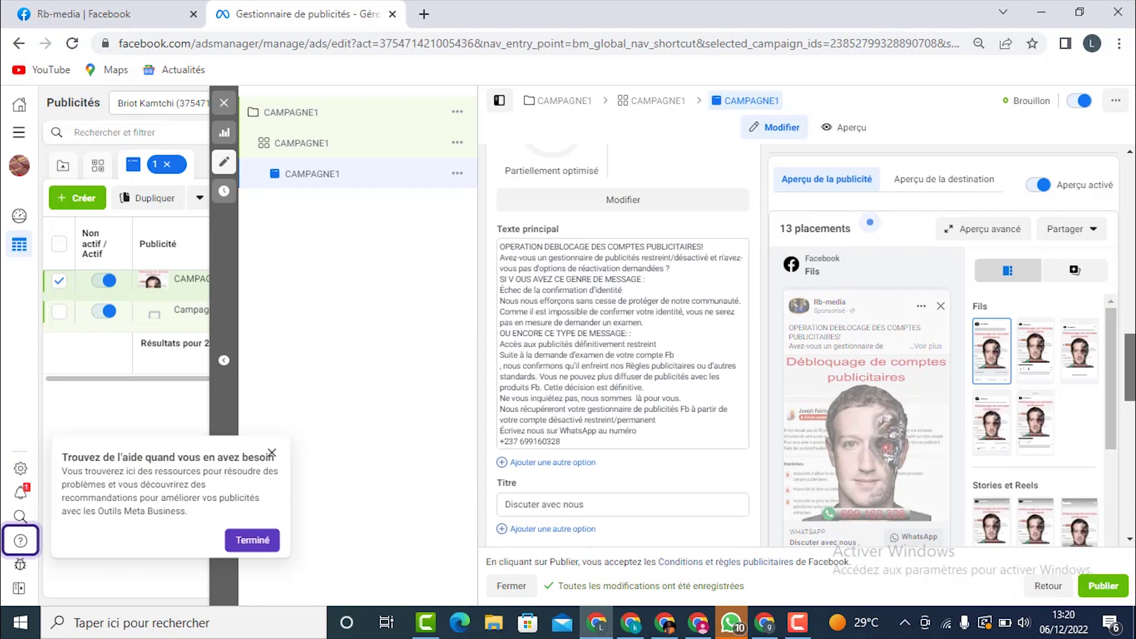
pyautogui.scroll(-10, 621, 355)
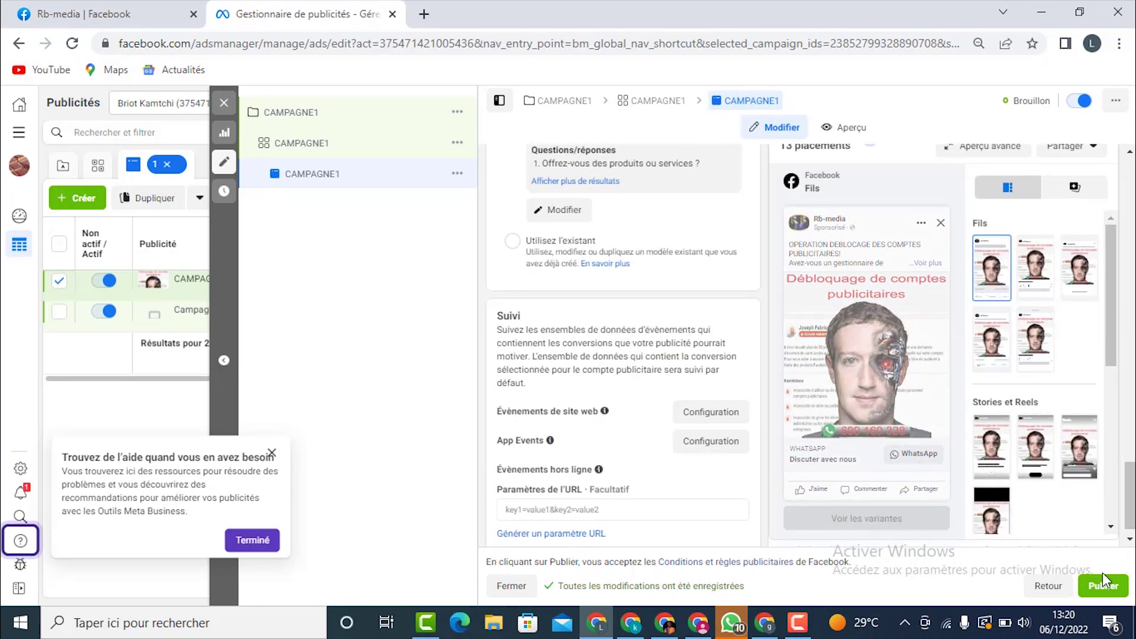
pyautogui.click(1102, 592)
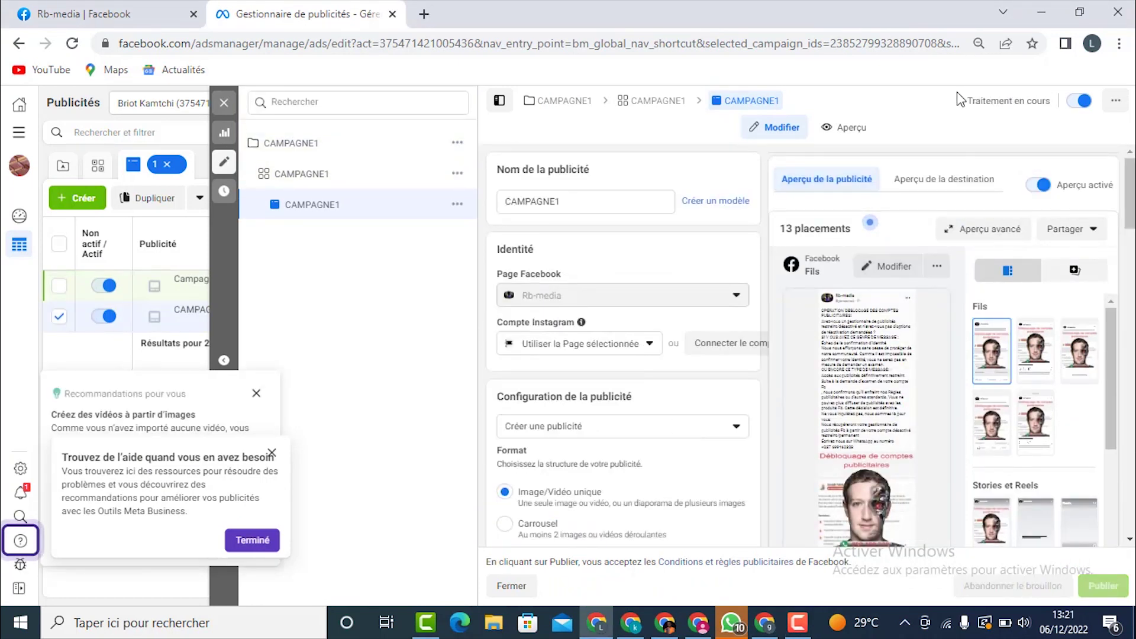